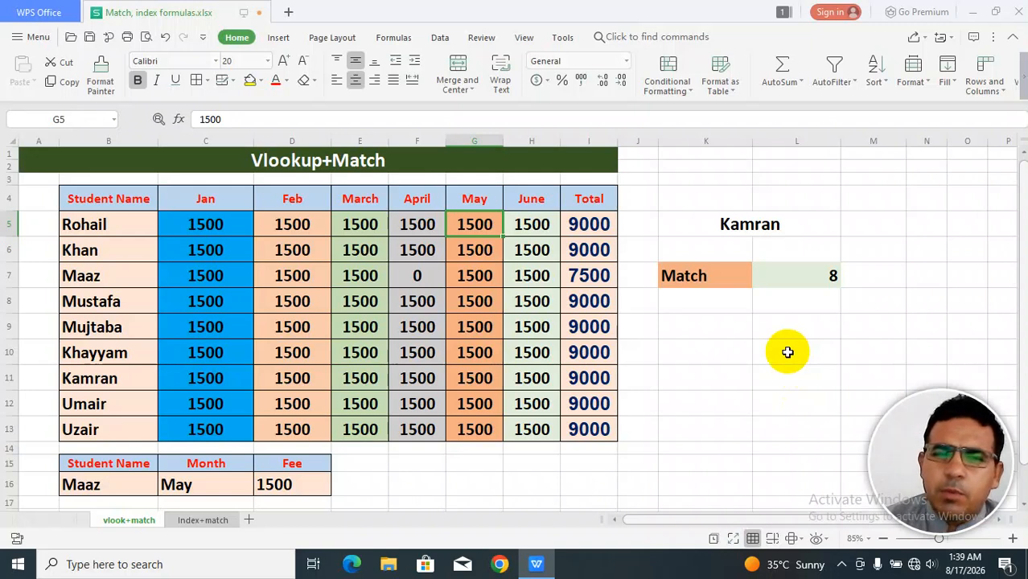
# Enter Uzair as the lookup name in the cell above the Match result.
pyautogui.click(774, 230)
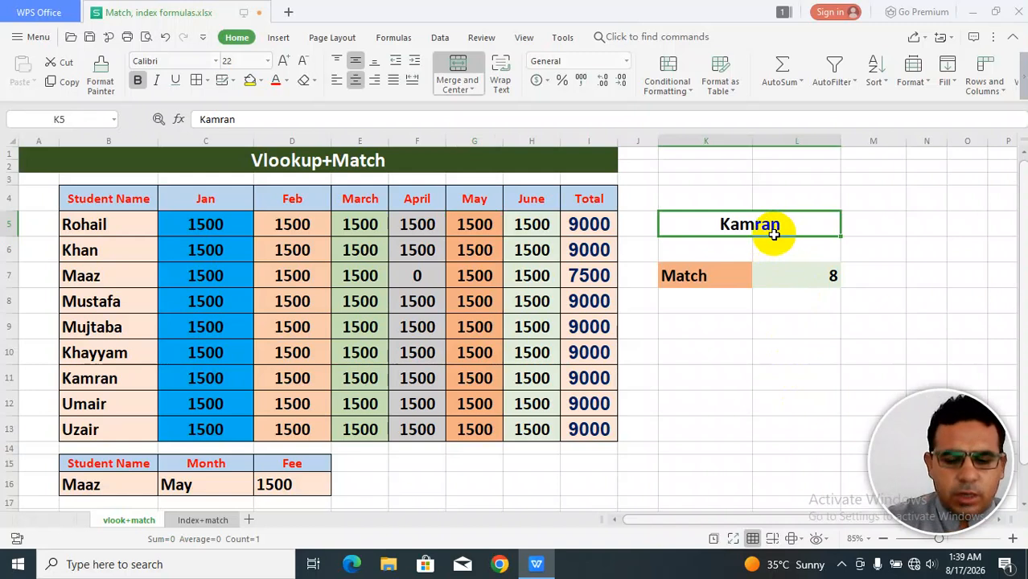
pyautogui.write('Uzair')
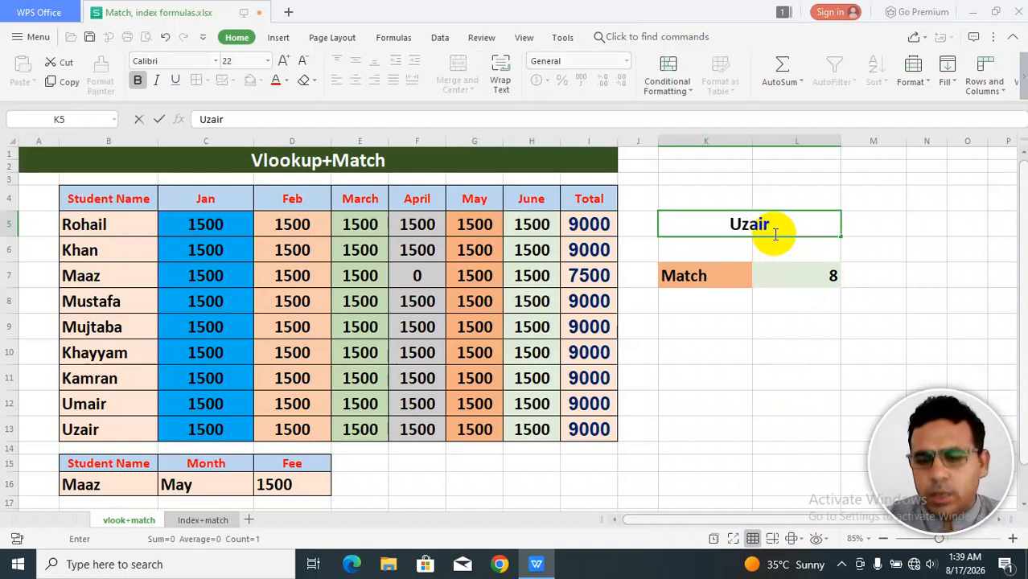
pyautogui.press('Return')
# Re-enter the Match cell's formula as =match(K5,B4:B13,0) to find the name's position in the student list.
pyautogui.click(794, 281)
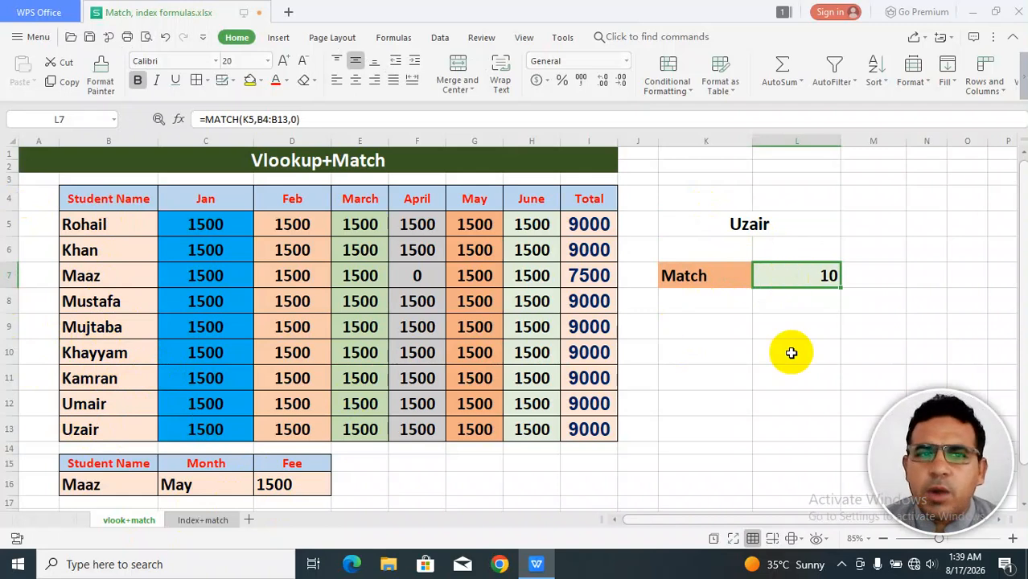
pyautogui.write('=match')
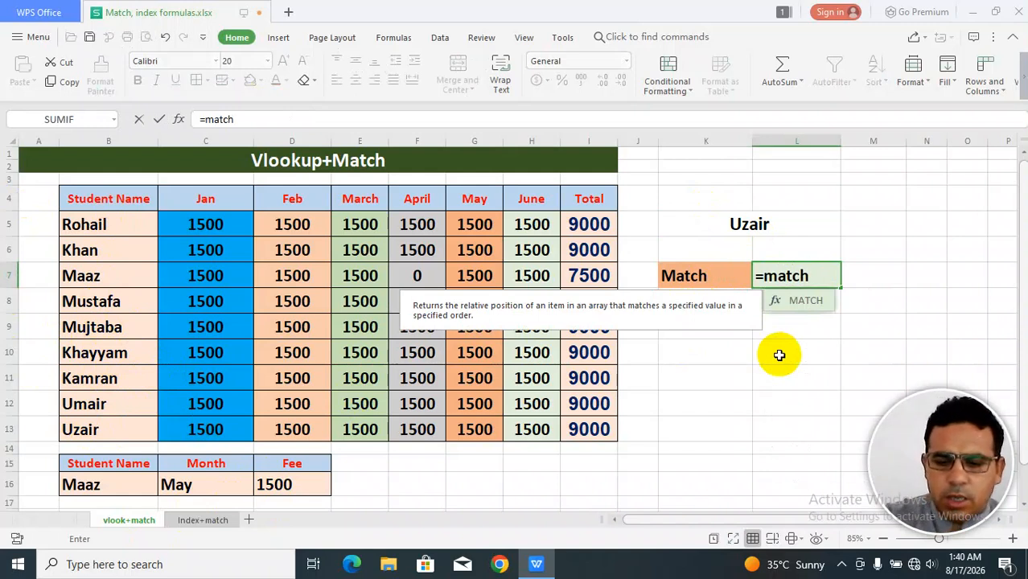
pyautogui.write('(')
pyautogui.click(783, 227)
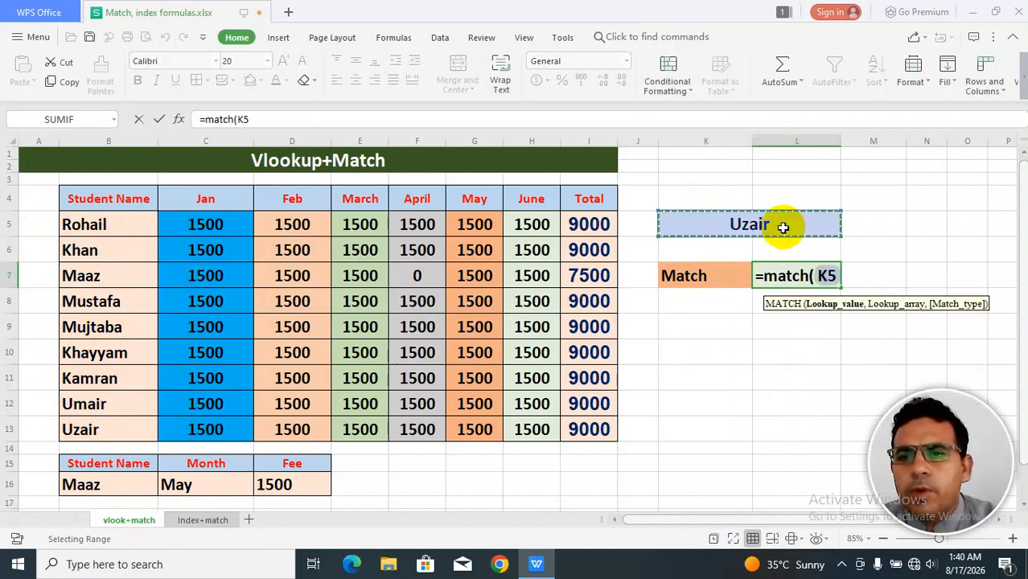
pyautogui.write(',')
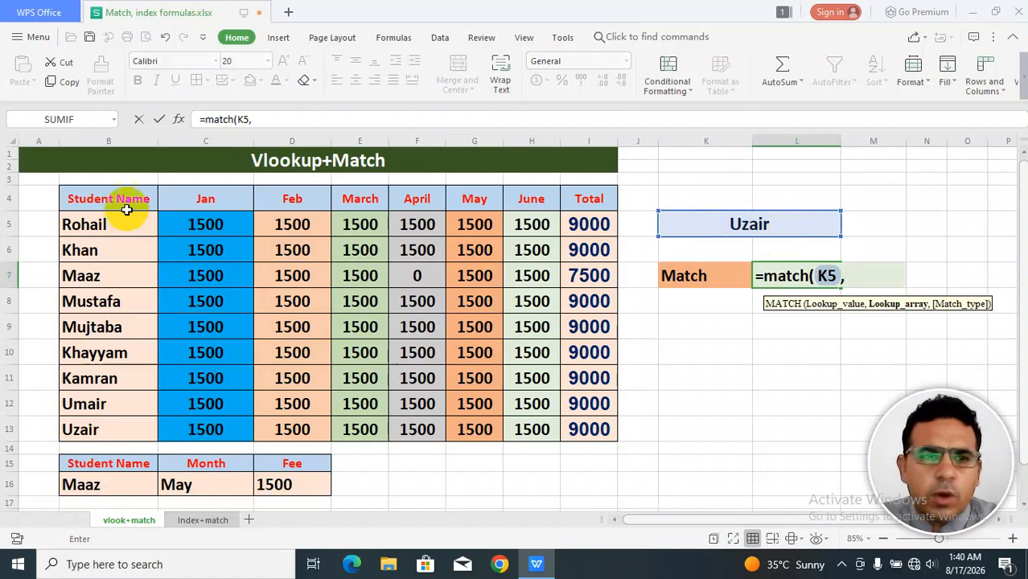
pyautogui.moveTo(108, 197); pyautogui.dragTo(103, 426)
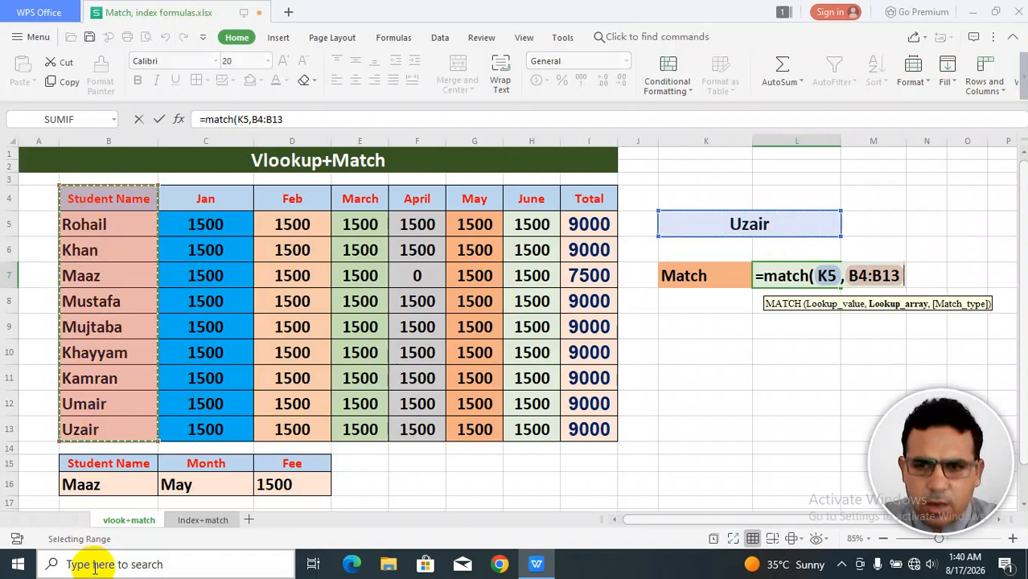
pyautogui.write(',0')
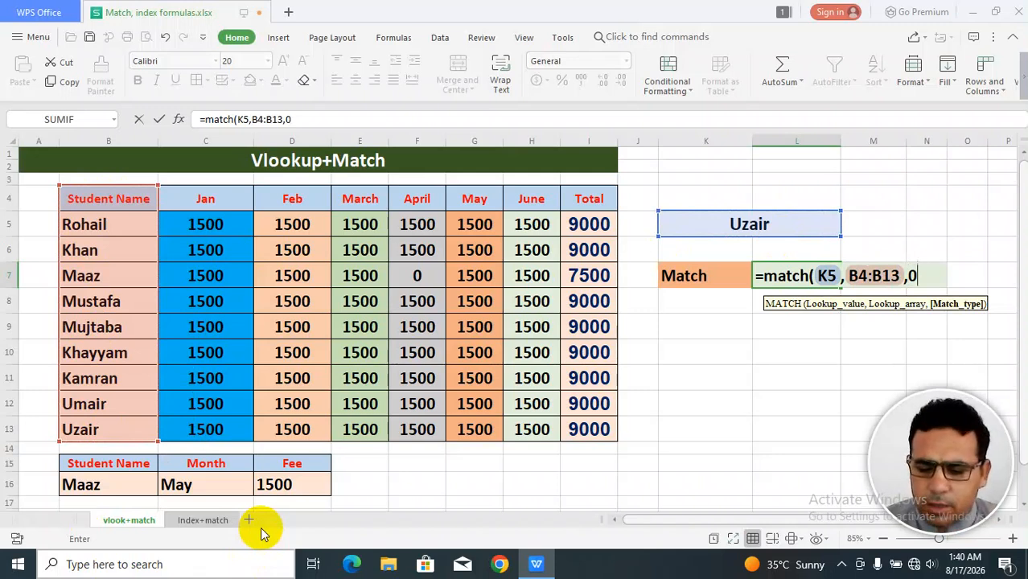
pyautogui.write(')')
pyautogui.press('Return')
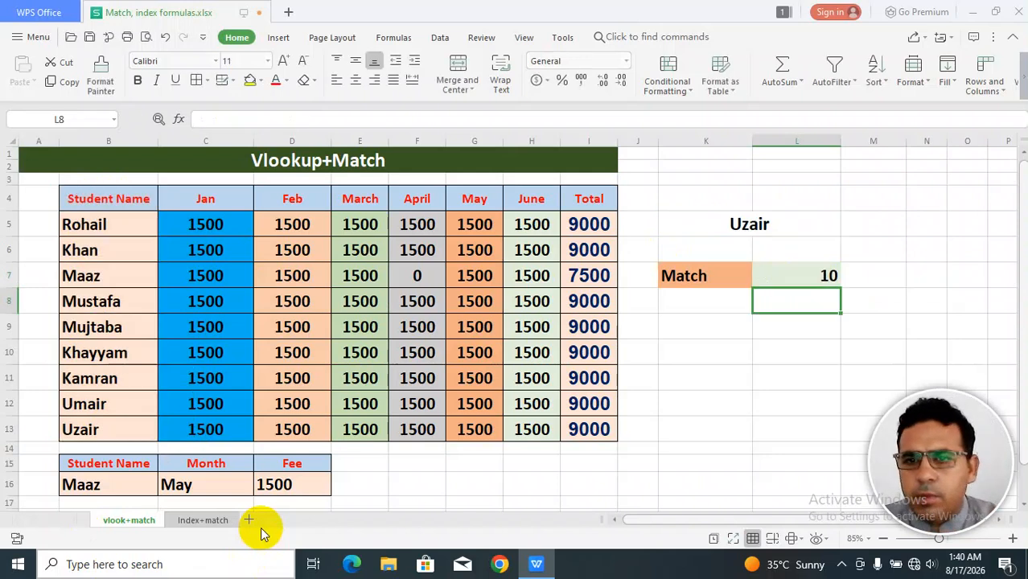
# Change the lookup name to Rohail.
pyautogui.click(820, 279)
pyautogui.click(766, 233)
pyautogui.write('R')
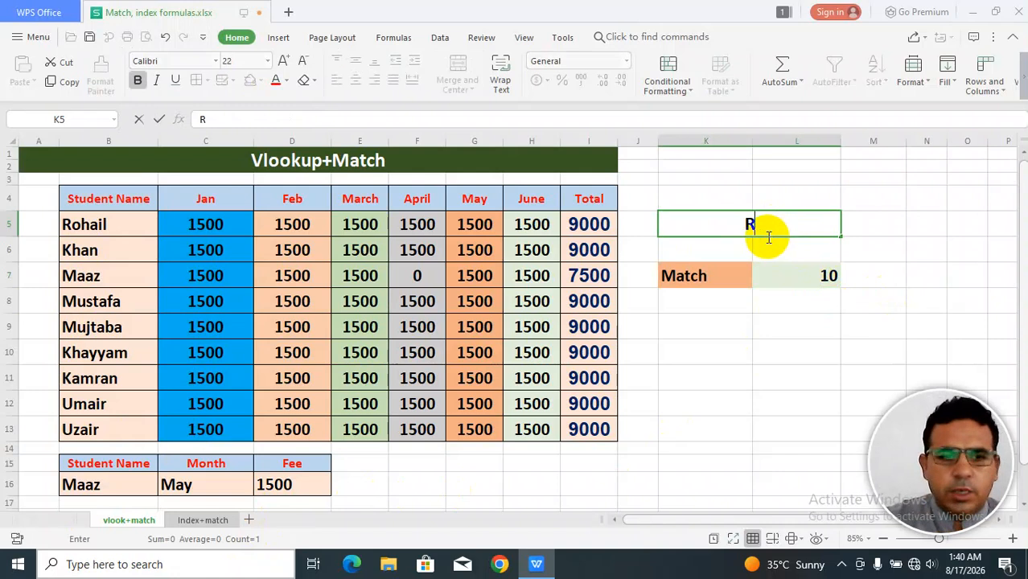
pyautogui.write('ohail')
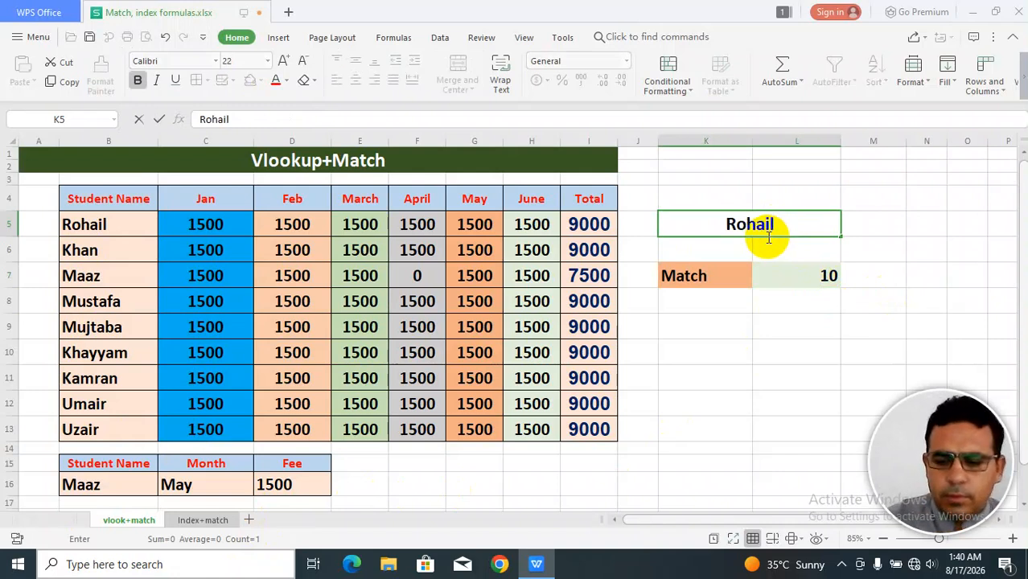
pyautogui.press('Return')
# Inspect the Match cell's formula and zoom in on the first student name in the table.
pyautogui.press('Up')
pyautogui.press('Right')
pyautogui.press('Down')
pyautogui.click(768, 243)
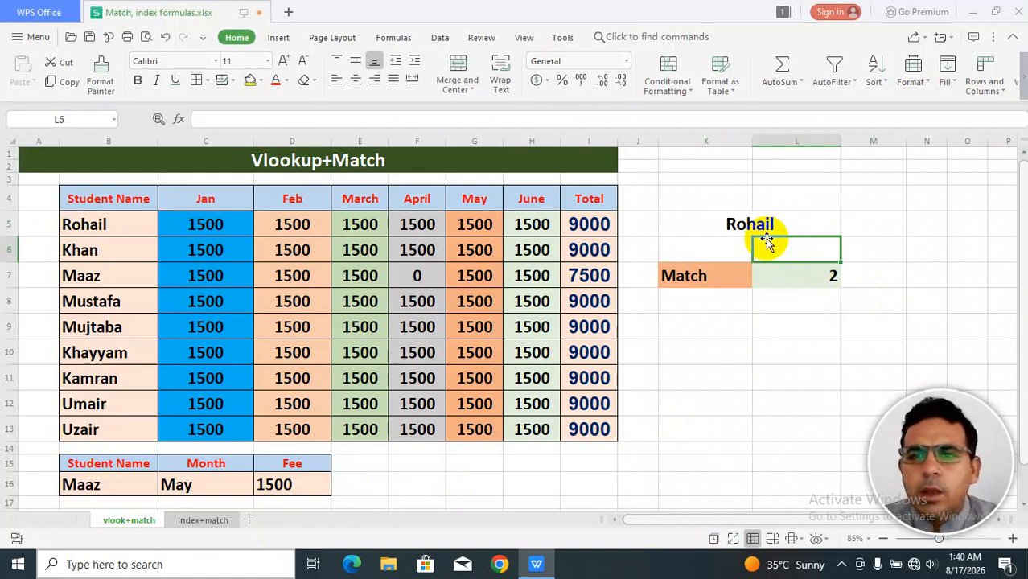
pyautogui.press('Down')
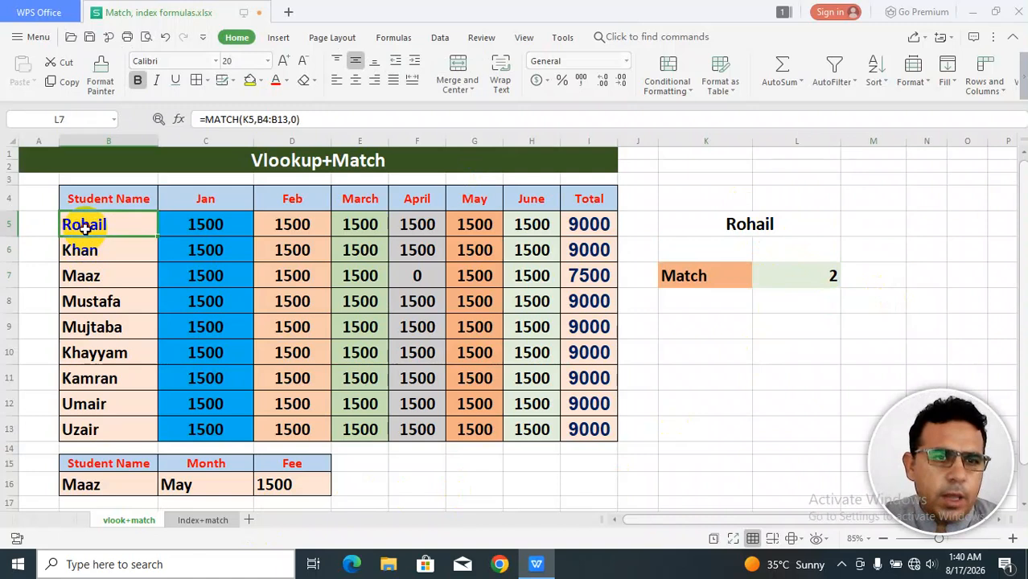
pyautogui.click(85, 228)
pyautogui.scroll(5, 88, 242)
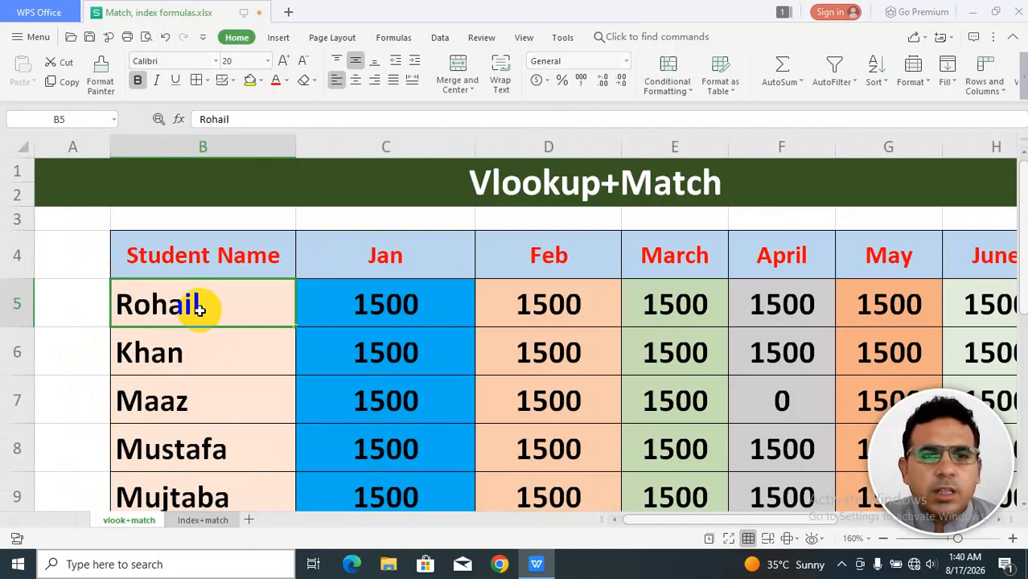
pyautogui.scroll(-1, 200, 309)
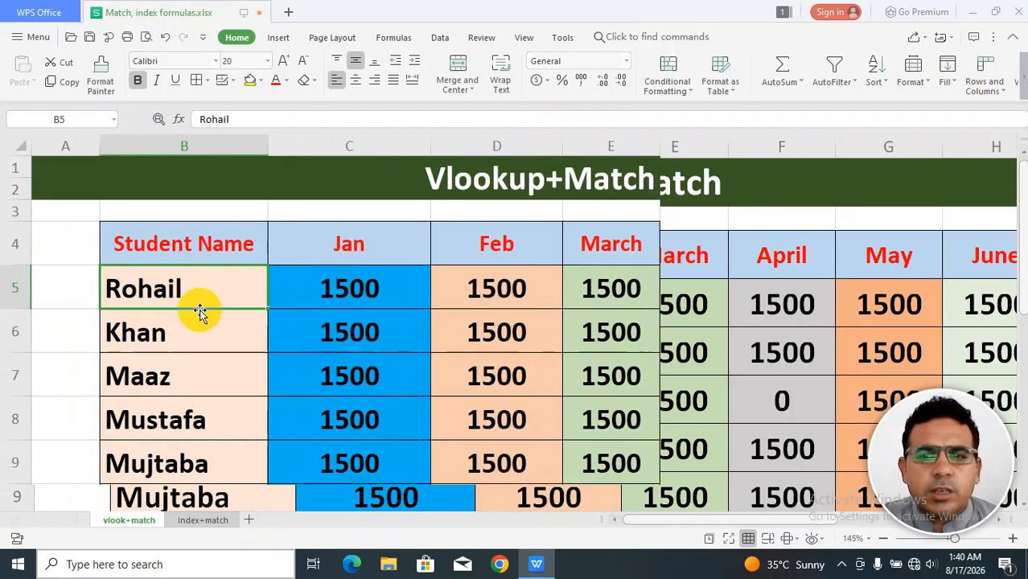
pyautogui.scroll(-2, 199, 310)
pyautogui.scroll(-2, 516, 475)
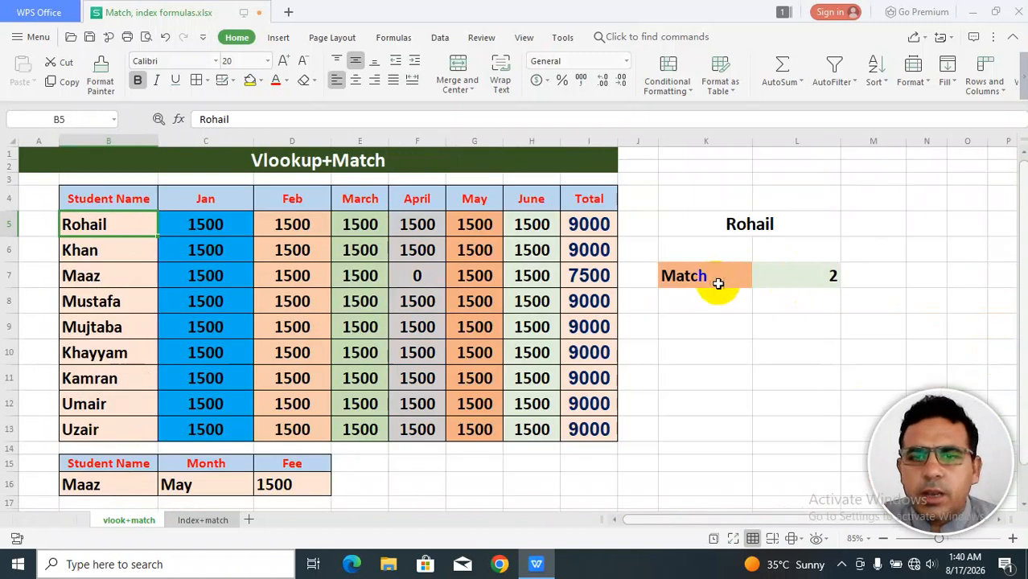
# Review the MATCH formula's lookup range by going through the student names from the header down the list.
pyautogui.click(813, 278)
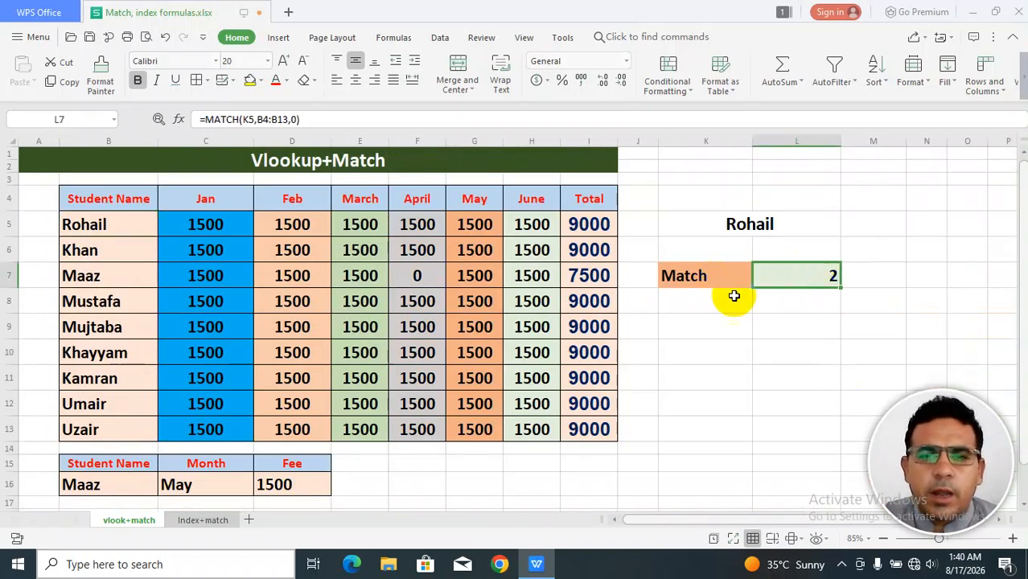
pyautogui.moveTo(103, 193); pyautogui.dragTo(101, 427)
pyautogui.click(96, 199)
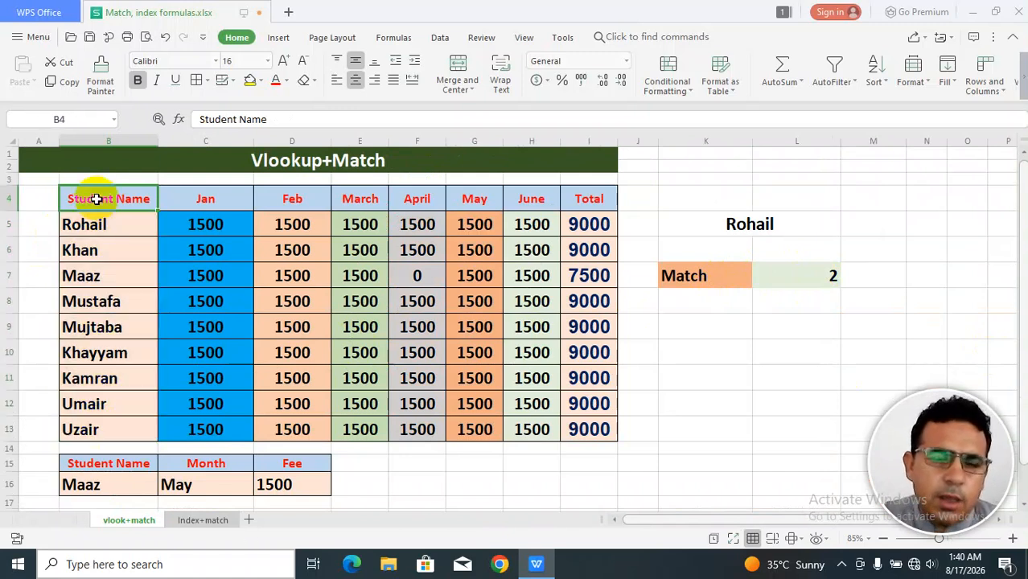
pyautogui.click(95, 225)
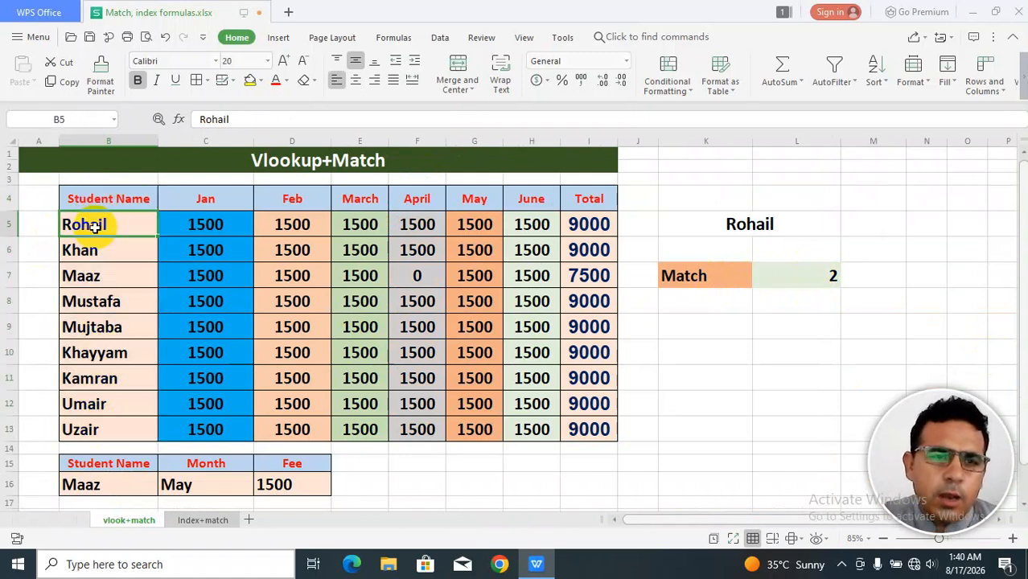
pyautogui.click(108, 251)
pyautogui.click(106, 276)
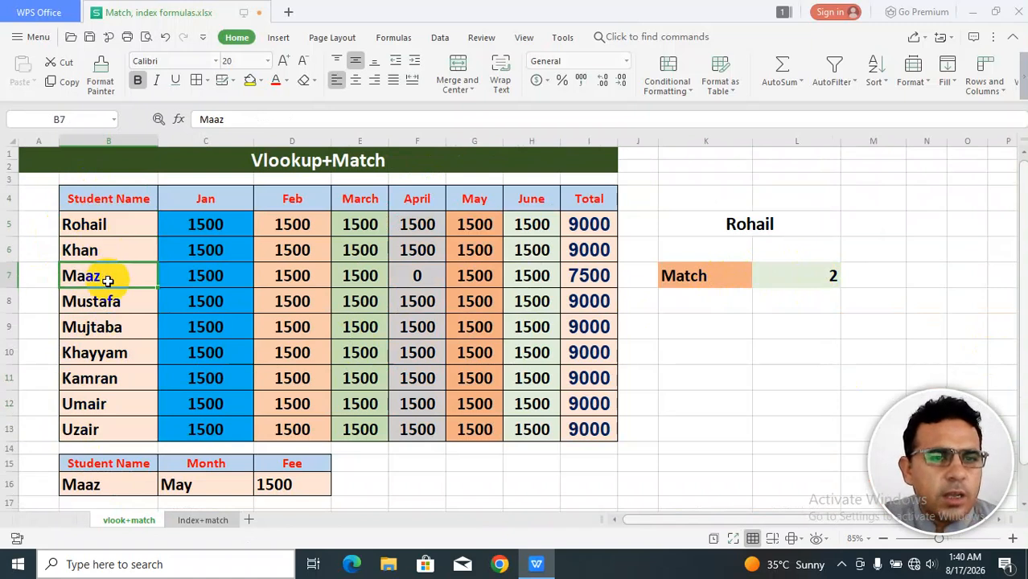
pyautogui.click(107, 304)
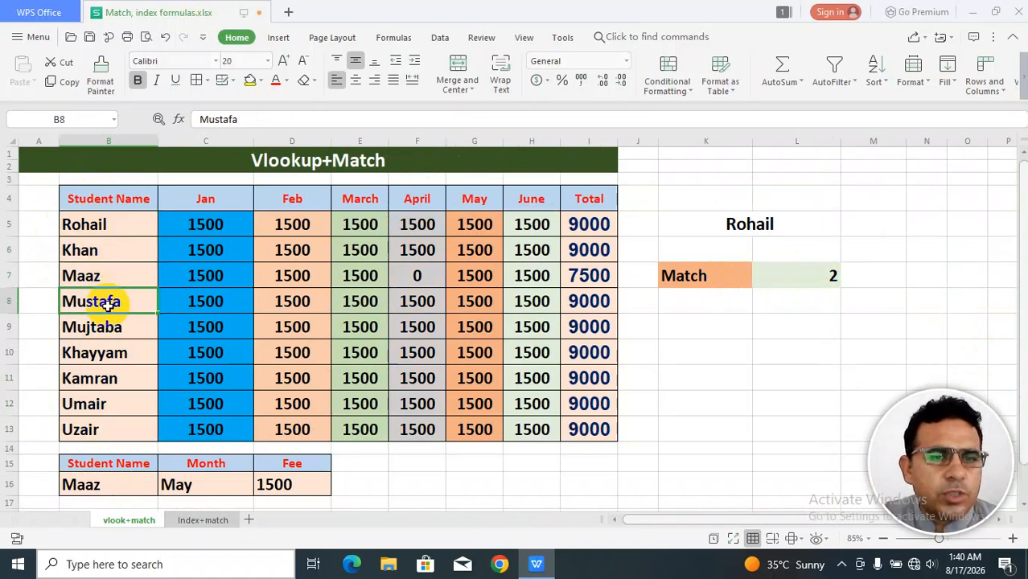
# Change the lookup name to Kamran and check the Match cell.
pyautogui.click(728, 225)
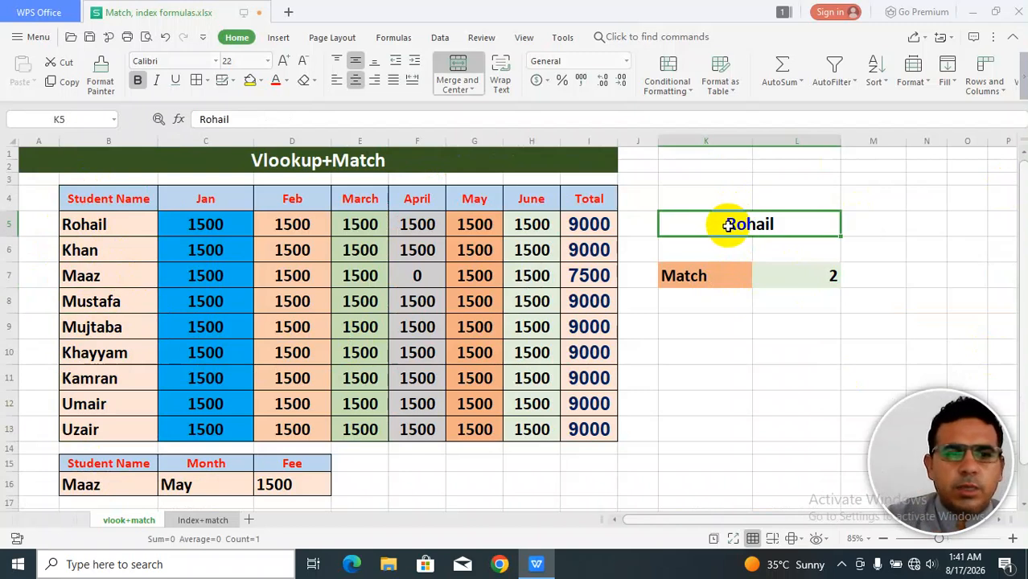
pyautogui.write('Kah')
pyautogui.press('BackSpace')
pyautogui.press('BackSpace')
pyautogui.write('amran')
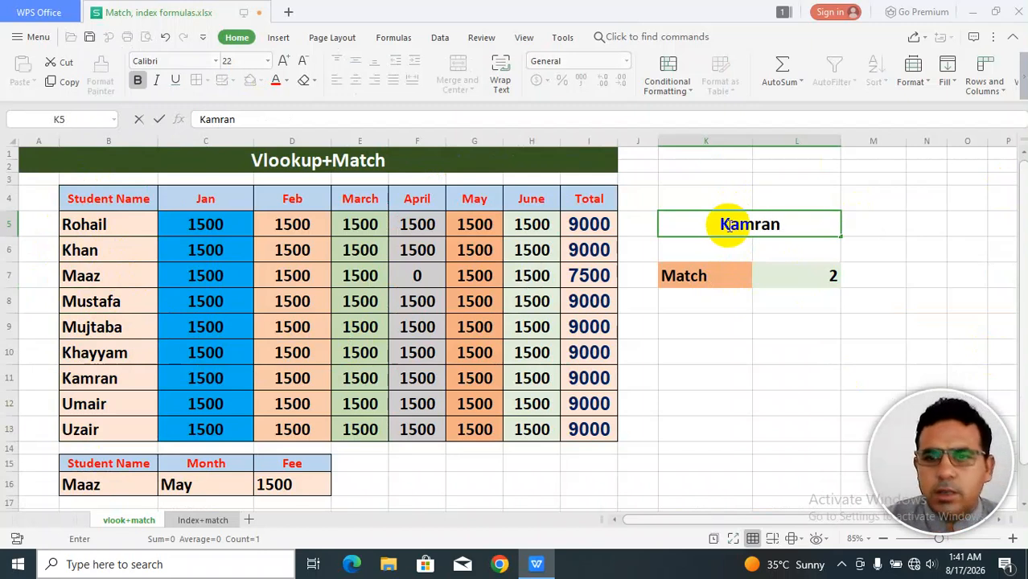
pyautogui.press('Return')
pyautogui.click(786, 281)
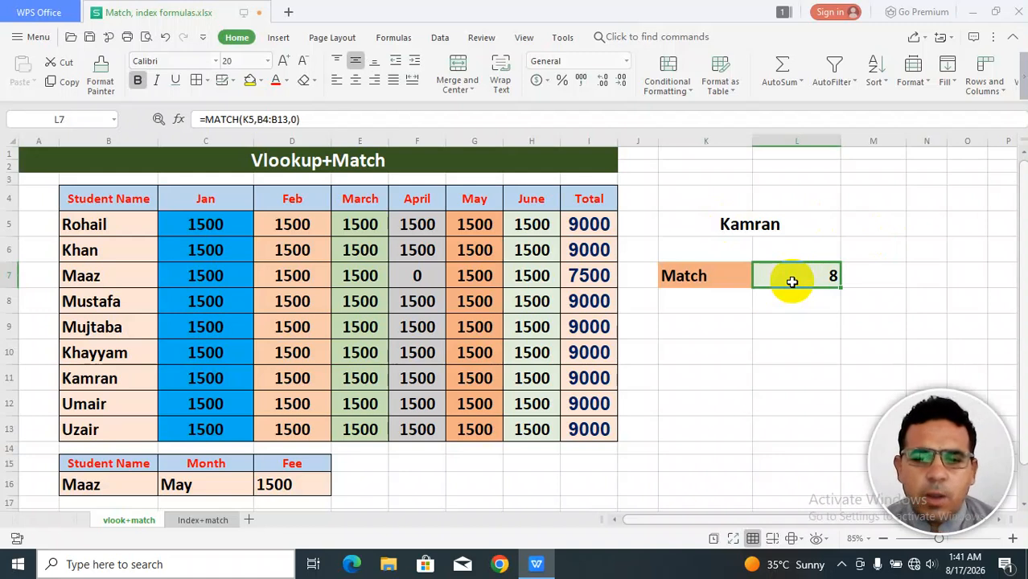
# Change the student name in the lower lookup table to Khayyam.
pyautogui.click(285, 483)
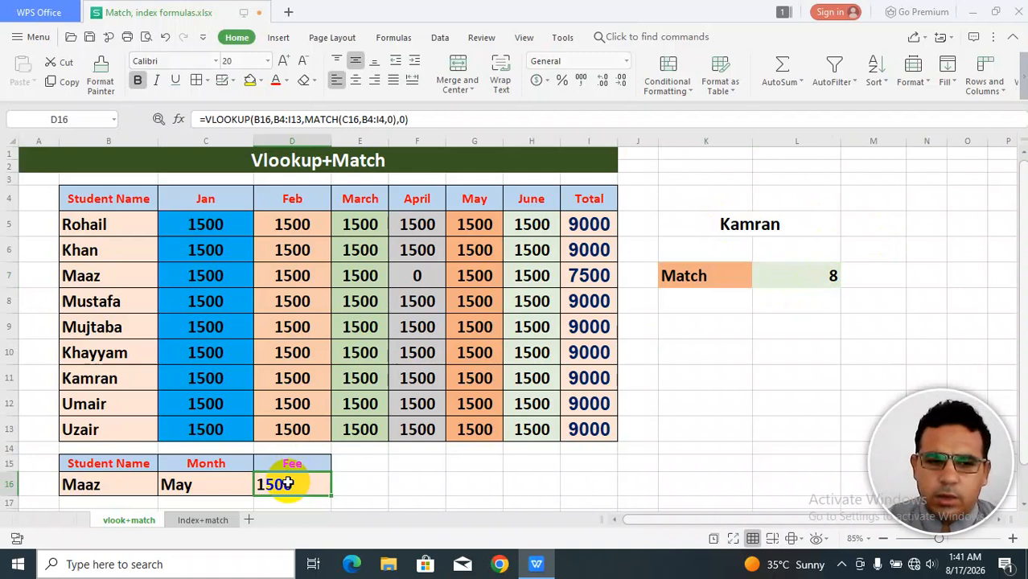
pyautogui.click(115, 486)
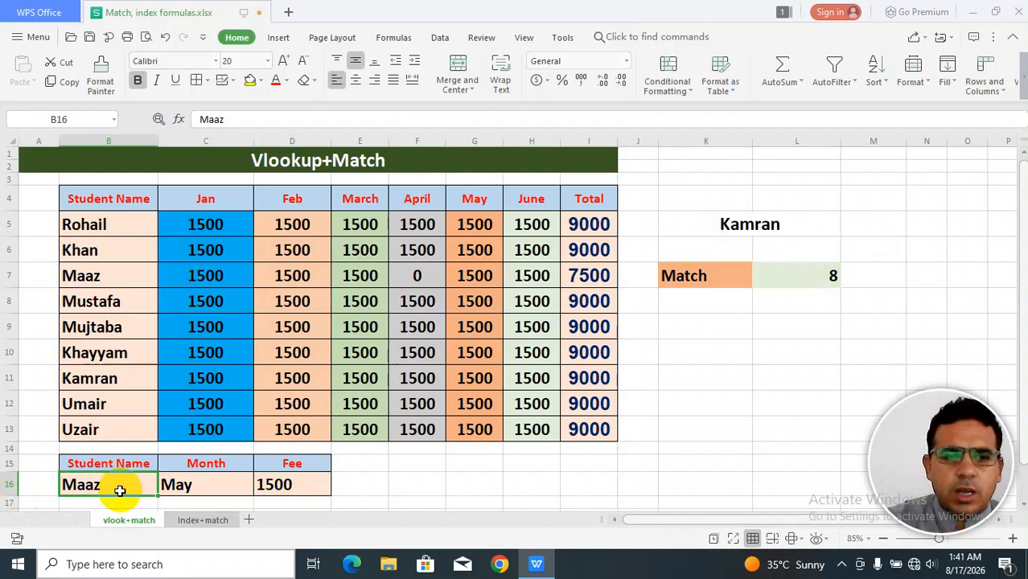
pyautogui.write('Kha')
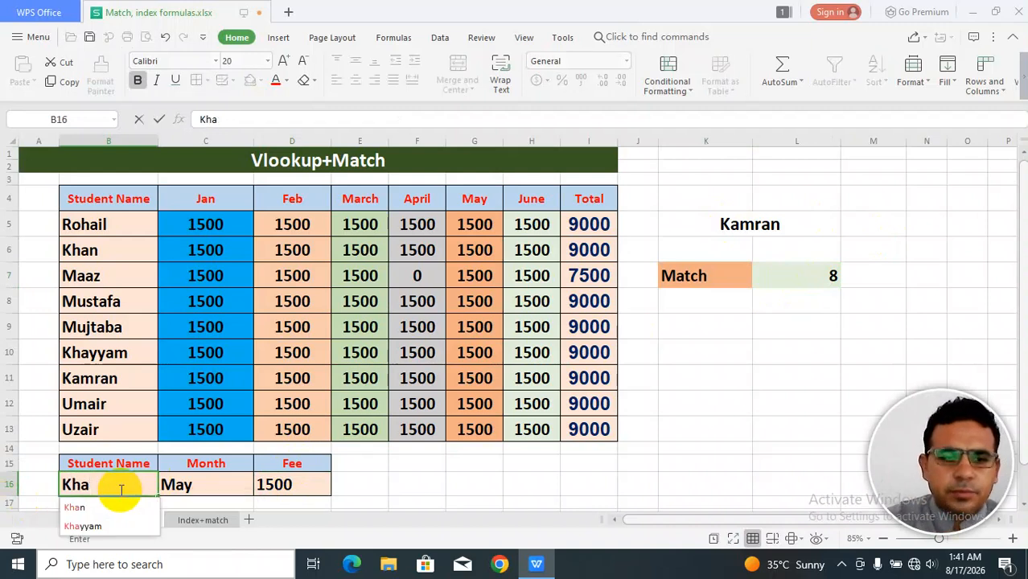
pyautogui.click(86, 526)
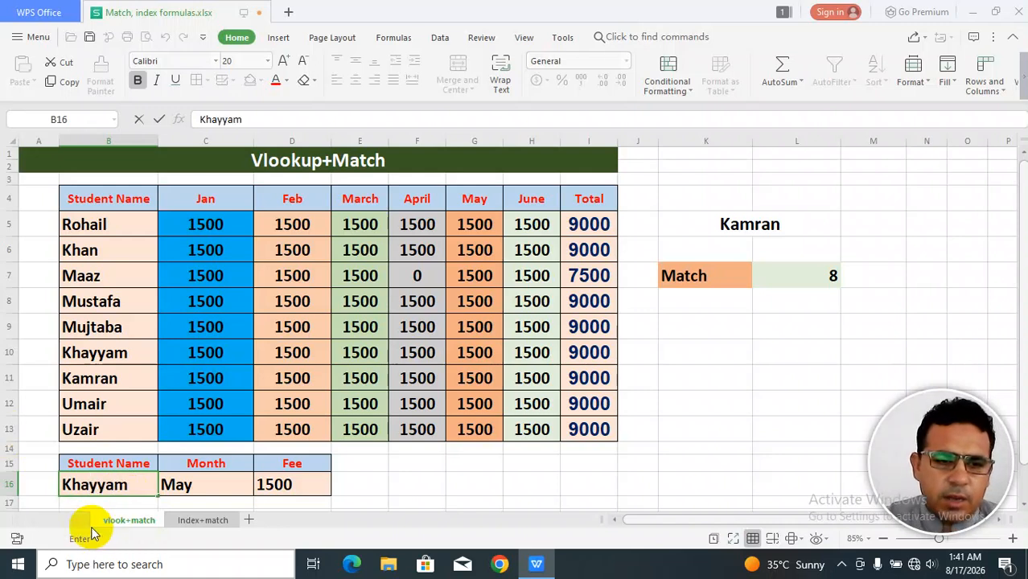
# Set the month in the lower lookup table to total.
pyautogui.click(214, 485)
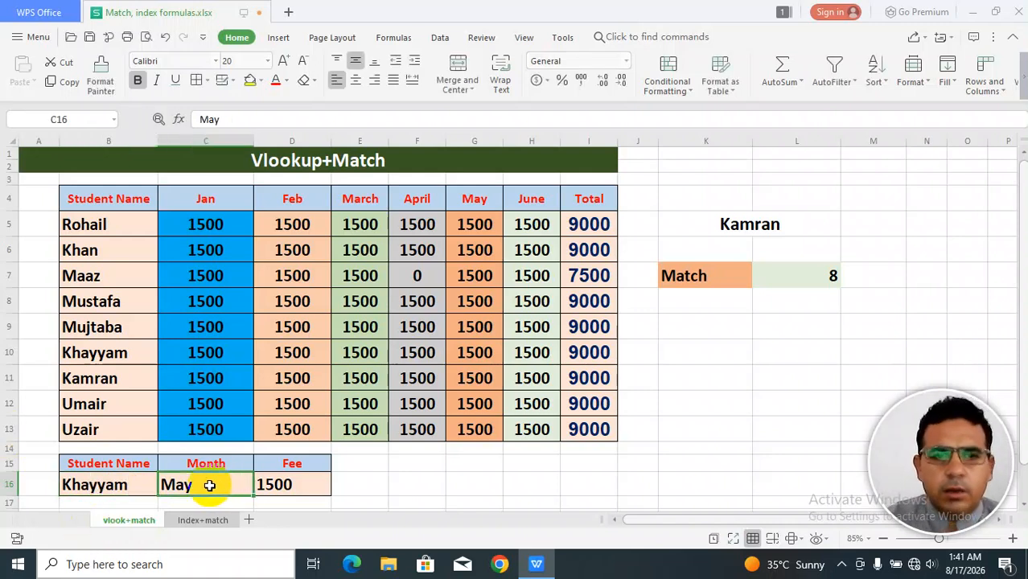
pyautogui.write('toa')
pyautogui.press('BackSpace')
pyautogui.write('t')
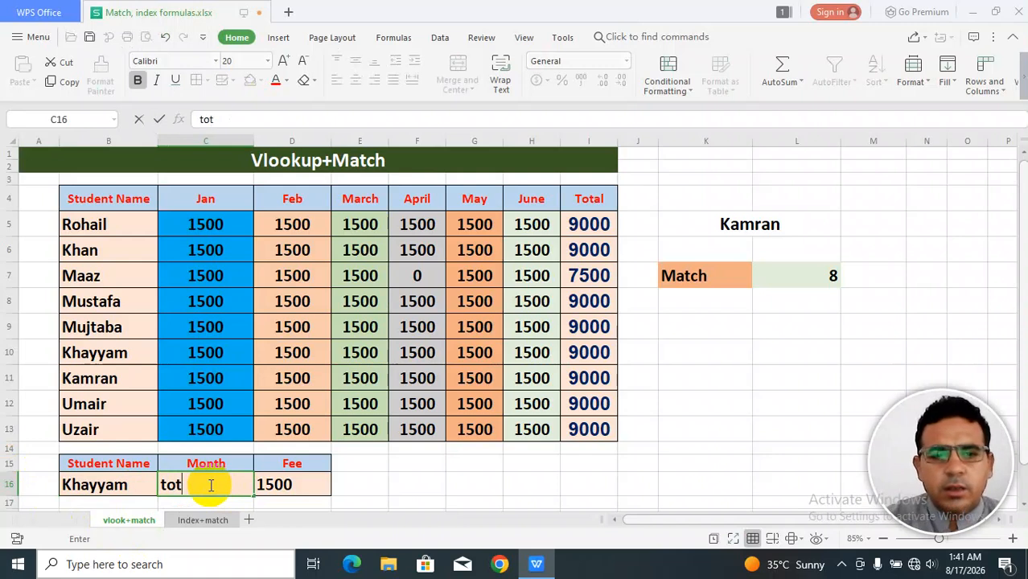
pyautogui.write('al')
pyautogui.press('Return')
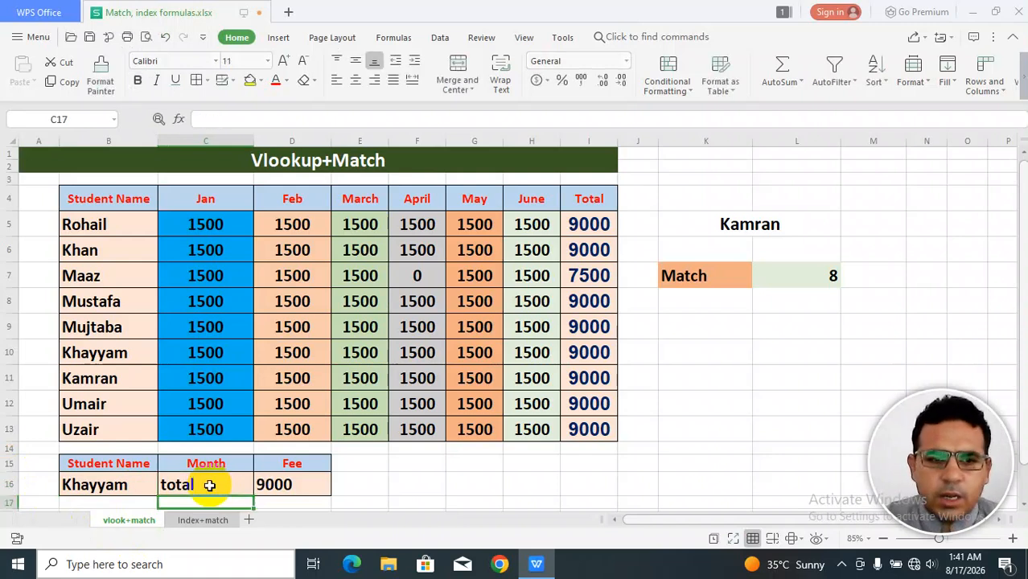
# Set Khayyam's February fee to 0 in the main table.
pyautogui.click(209, 485)
pyautogui.press('Right')
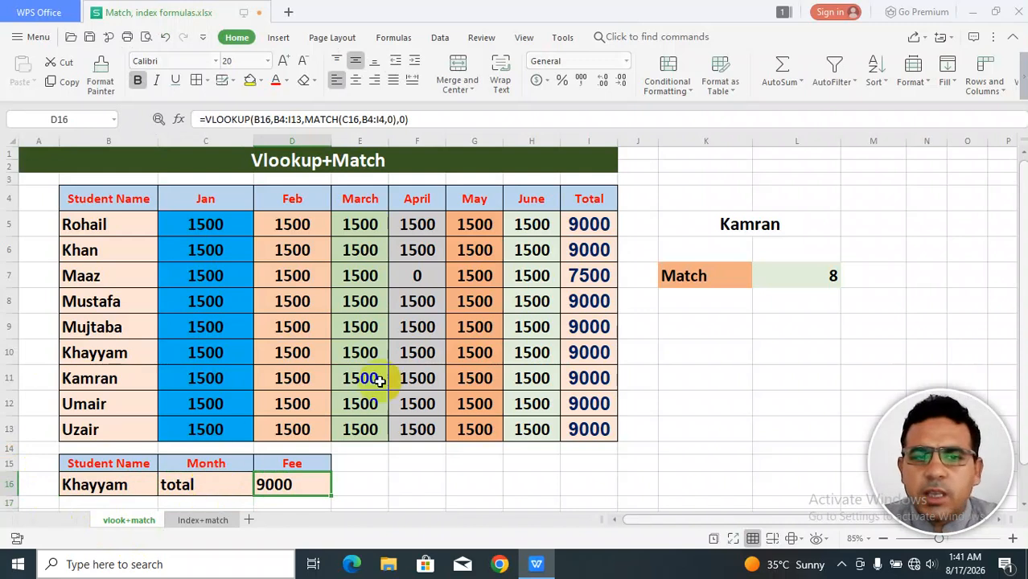
pyautogui.click(292, 352)
pyautogui.write('0')
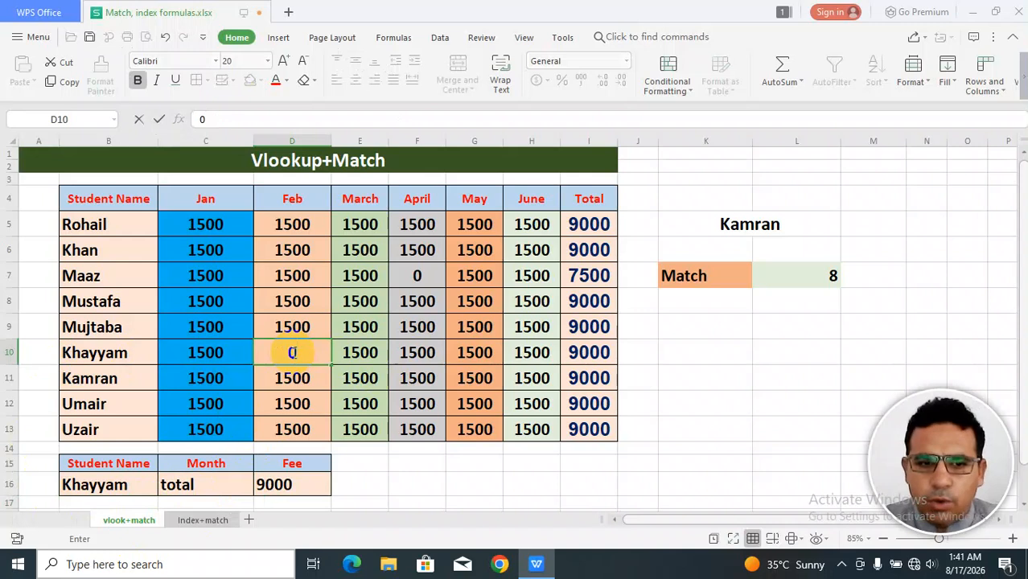
pyautogui.press('Return')
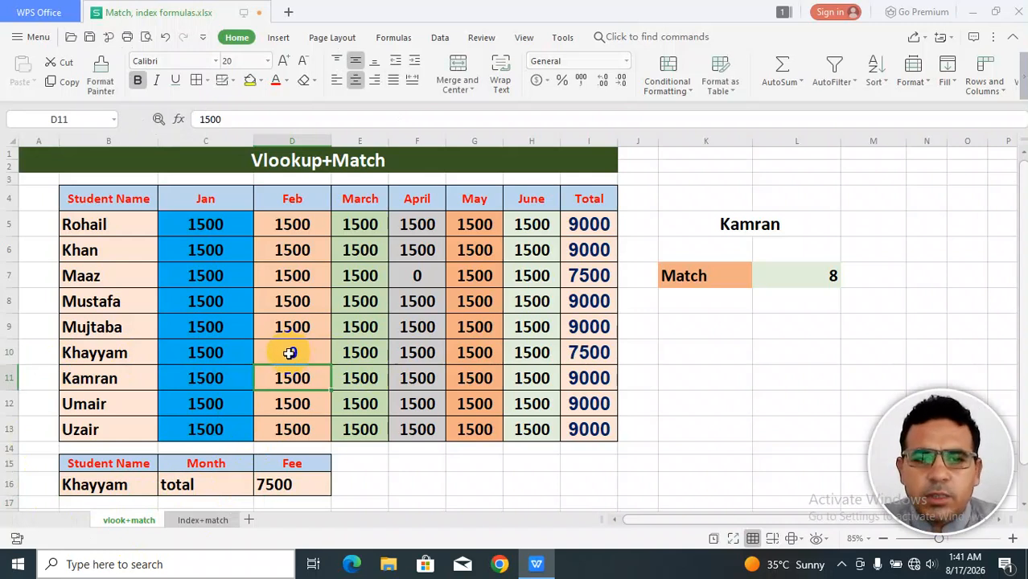
pyautogui.click(593, 355)
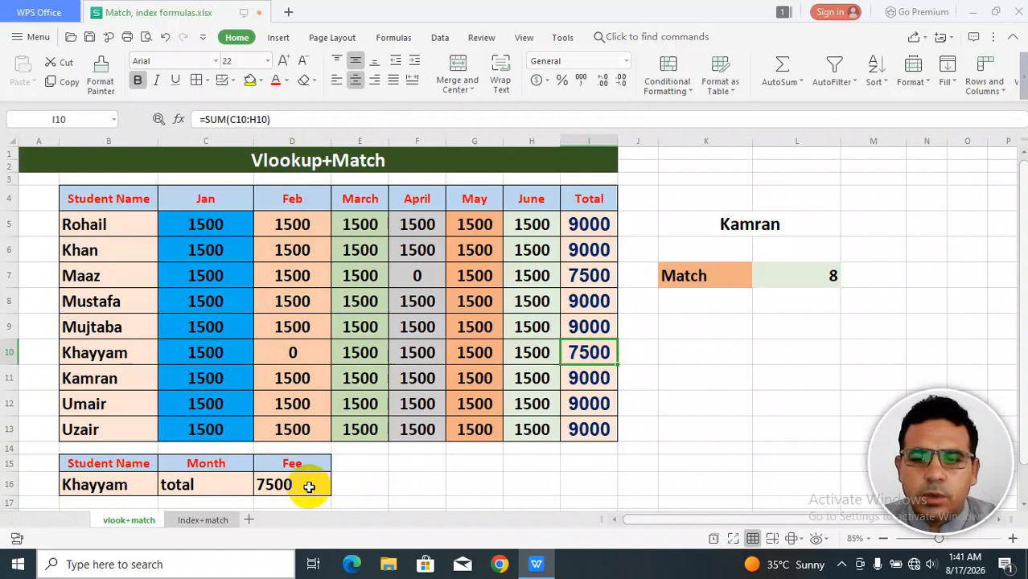
# Set the month in the lower lookup table to Feb.
pyautogui.click(193, 487)
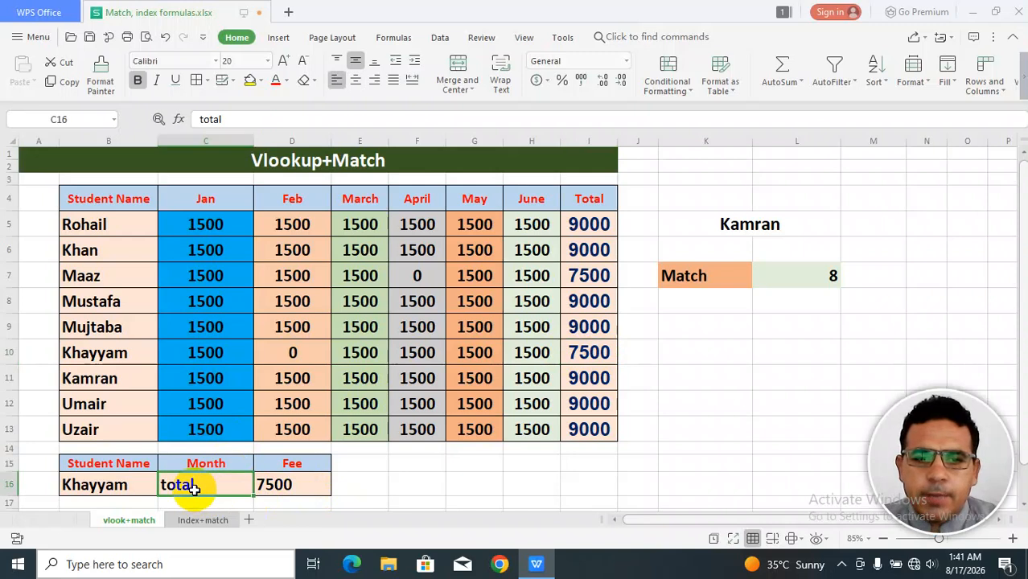
pyautogui.write('Feb')
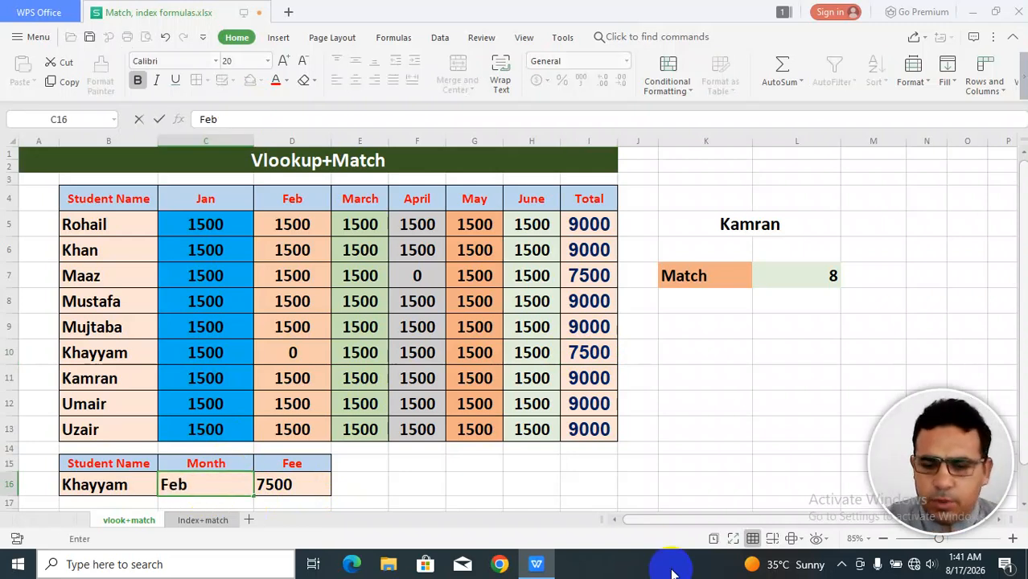
pyautogui.press('Return')
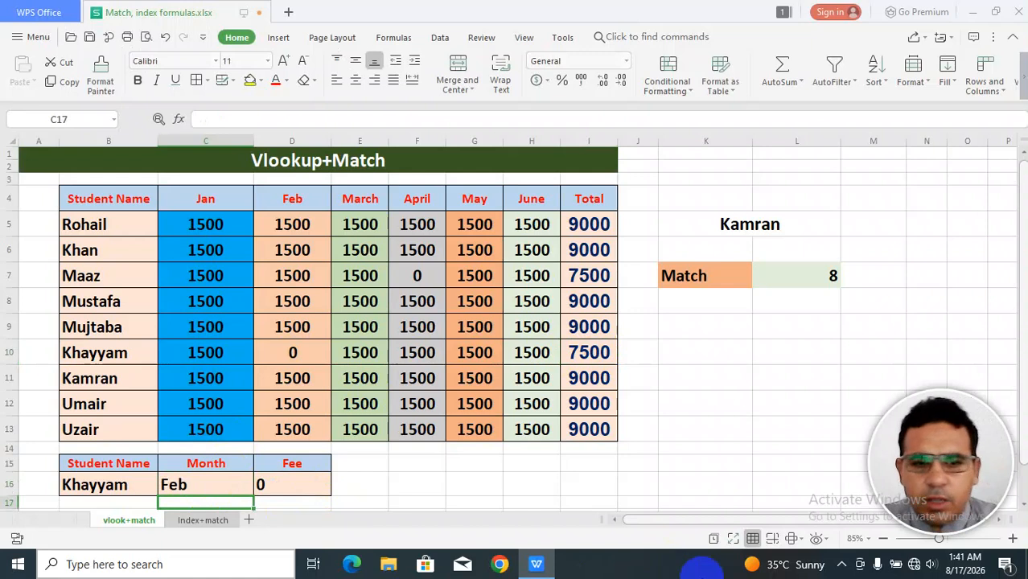
# Start rewriting the Fee cell formula as a VLOOKUP of the student name B16 in the table B4:I13.
pyautogui.click(305, 485)
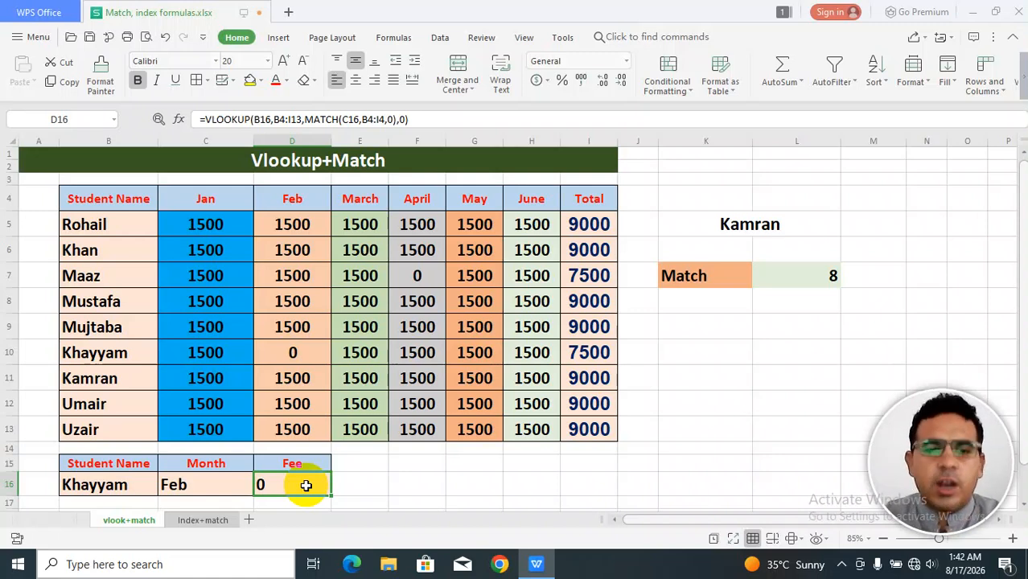
pyautogui.write('=')
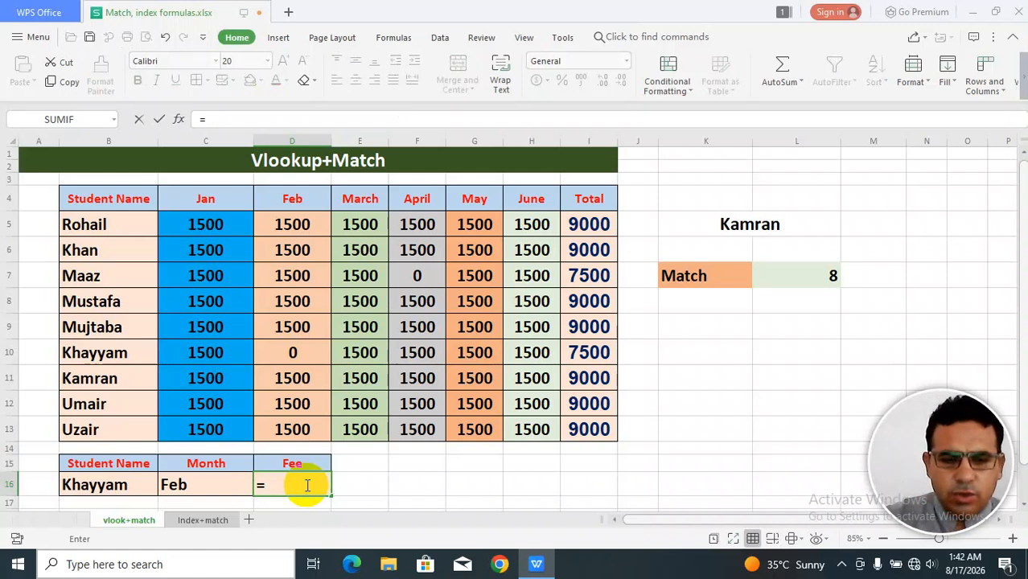
pyautogui.write('vloo')
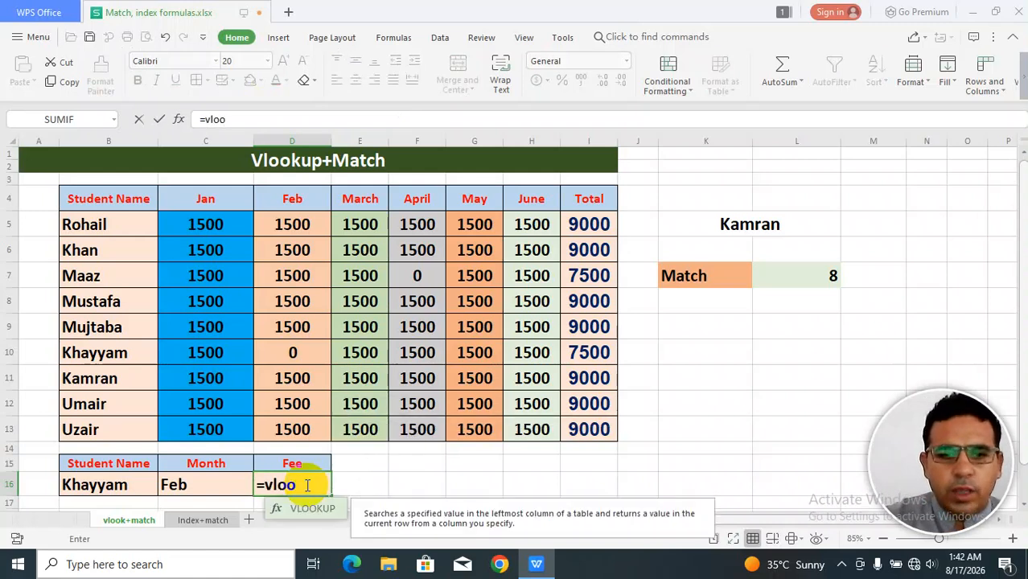
pyautogui.write('kup(')
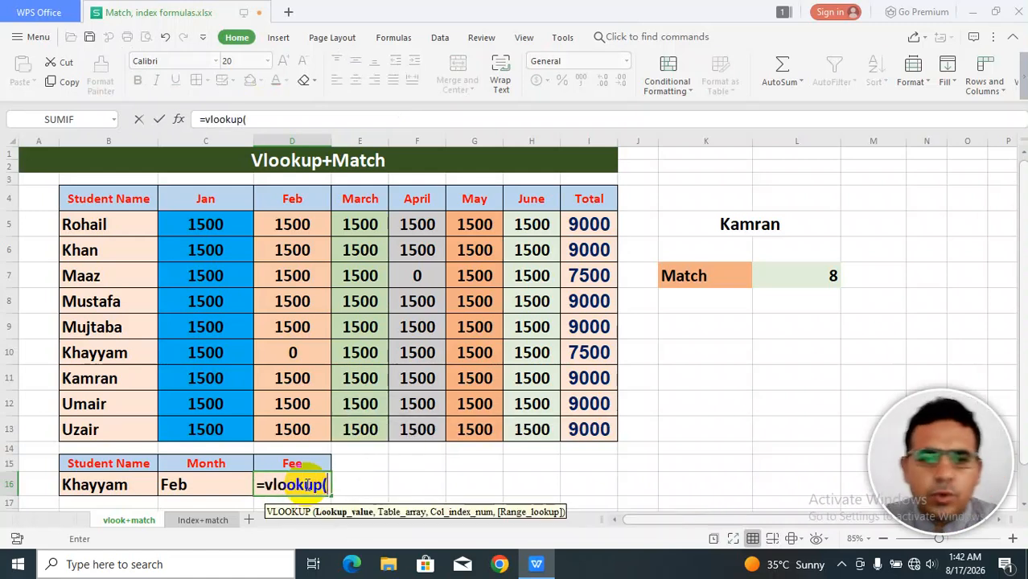
pyautogui.click(113, 485)
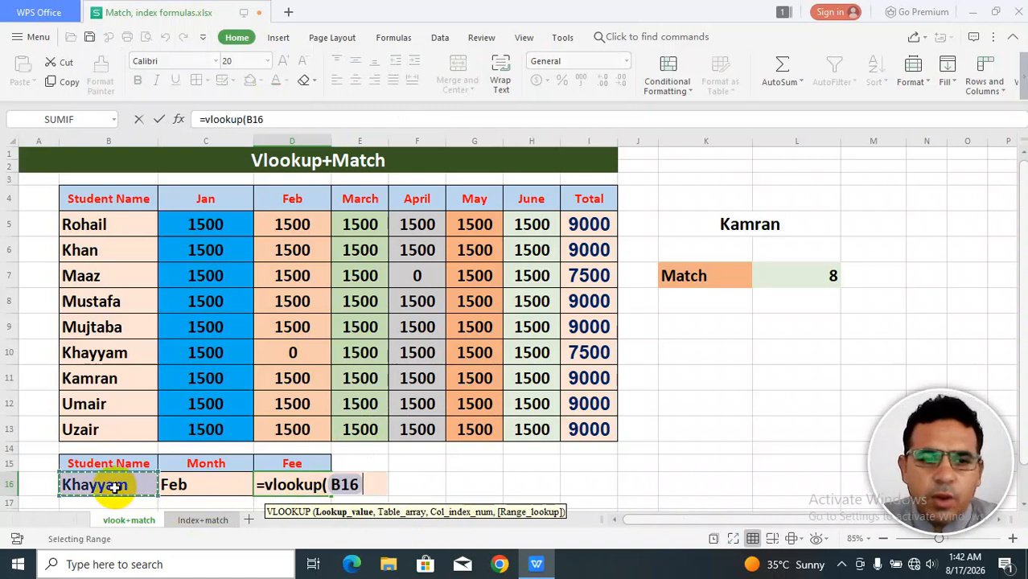
pyautogui.write(',')
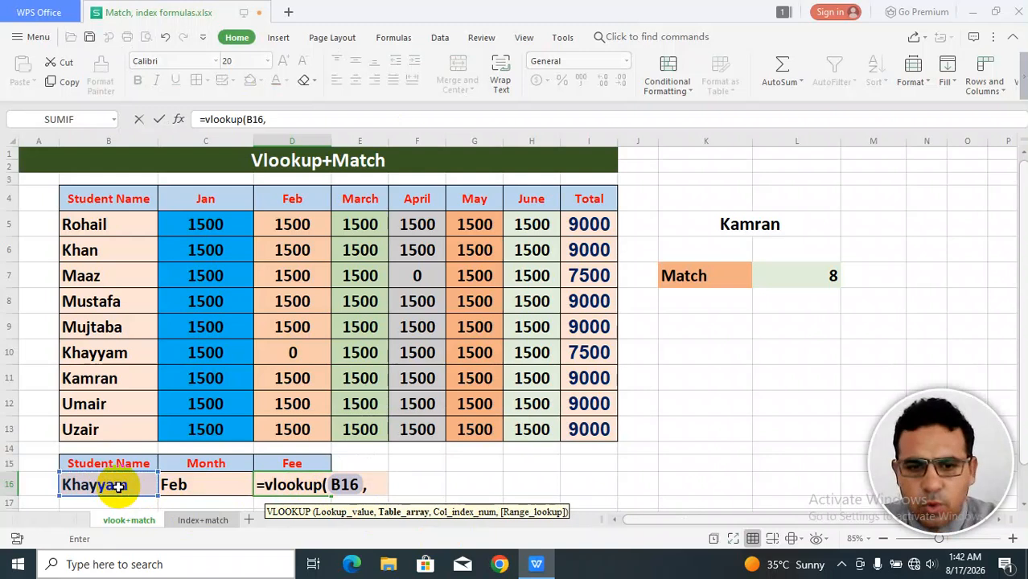
pyautogui.moveTo(108, 201); pyautogui.dragTo(592, 427)
pyautogui.write(',')
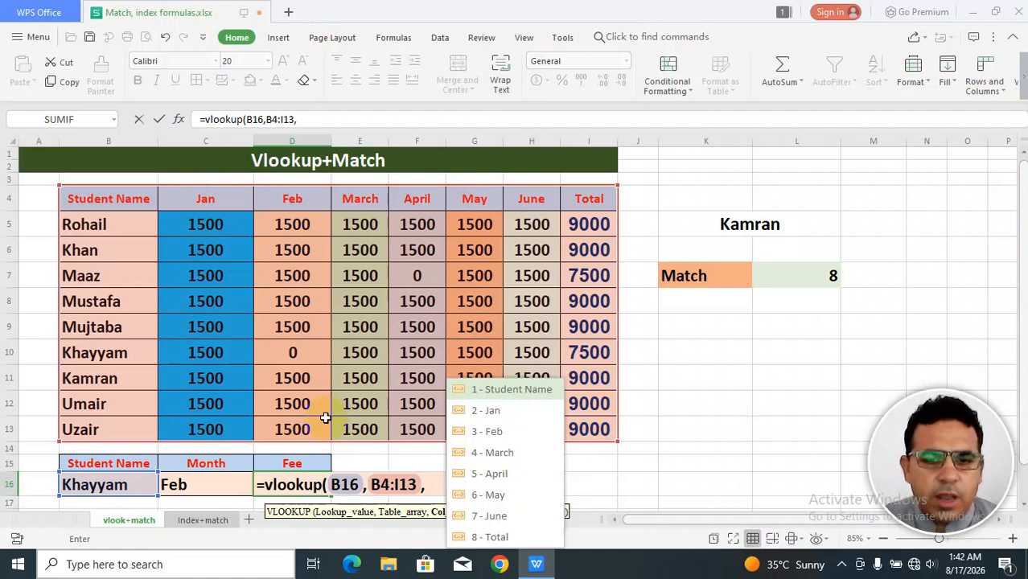
# Nest MATCH(C16,C4:I4,0) as the VLOOKUP column index, add exact match 0, and complete the formula.
pyautogui.write('m')
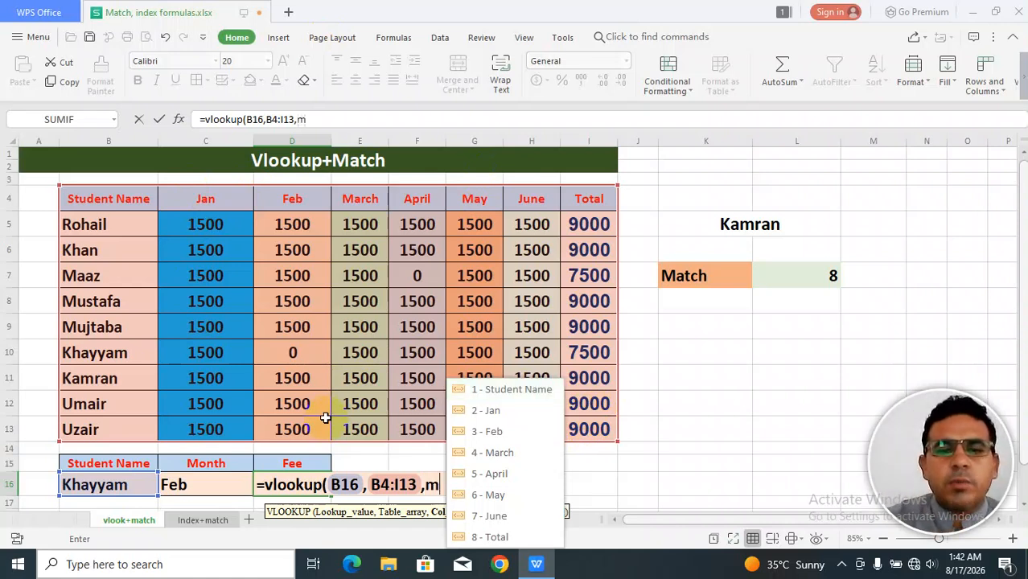
pyautogui.write('atch(')
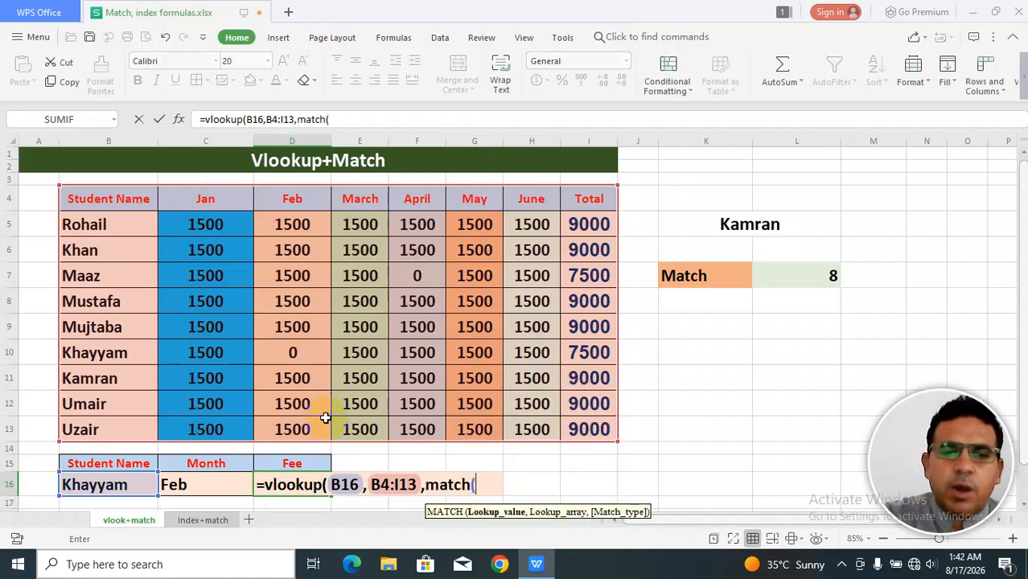
pyautogui.click(207, 483)
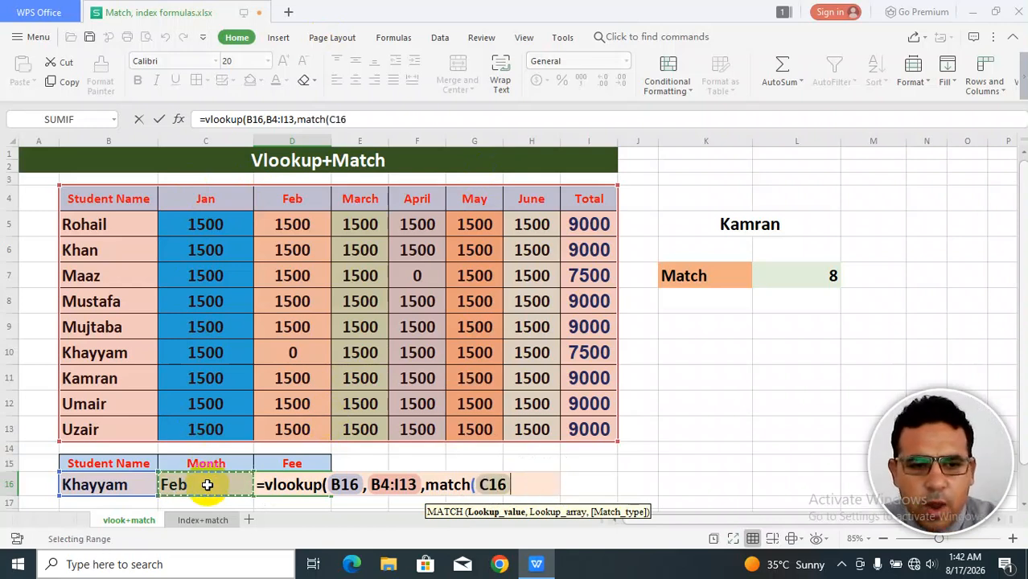
pyautogui.write(',')
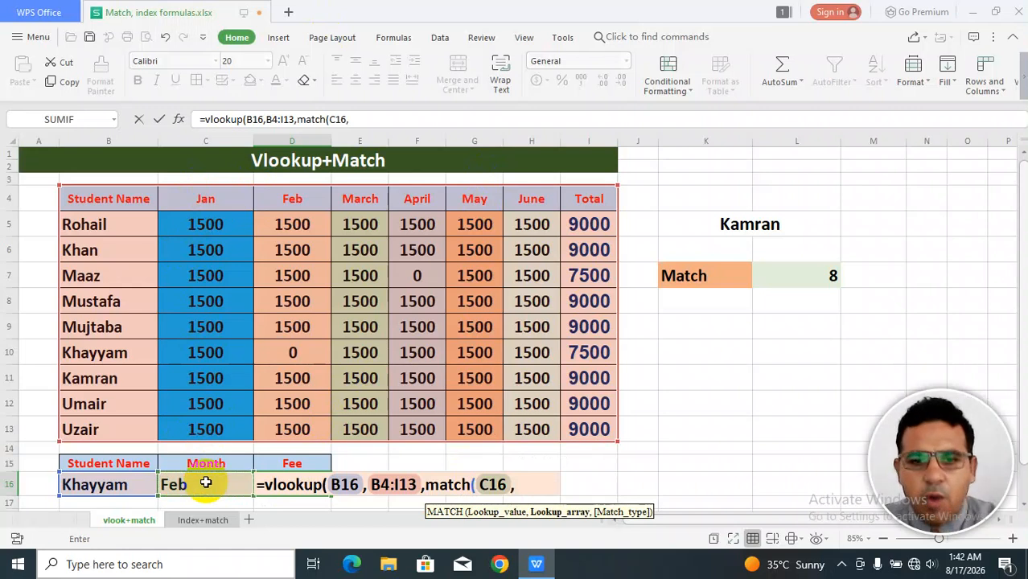
pyautogui.moveTo(530, 206); pyautogui.dragTo(585, 200)
pyautogui.moveTo(200, 203); pyautogui.dragTo(572, 198)
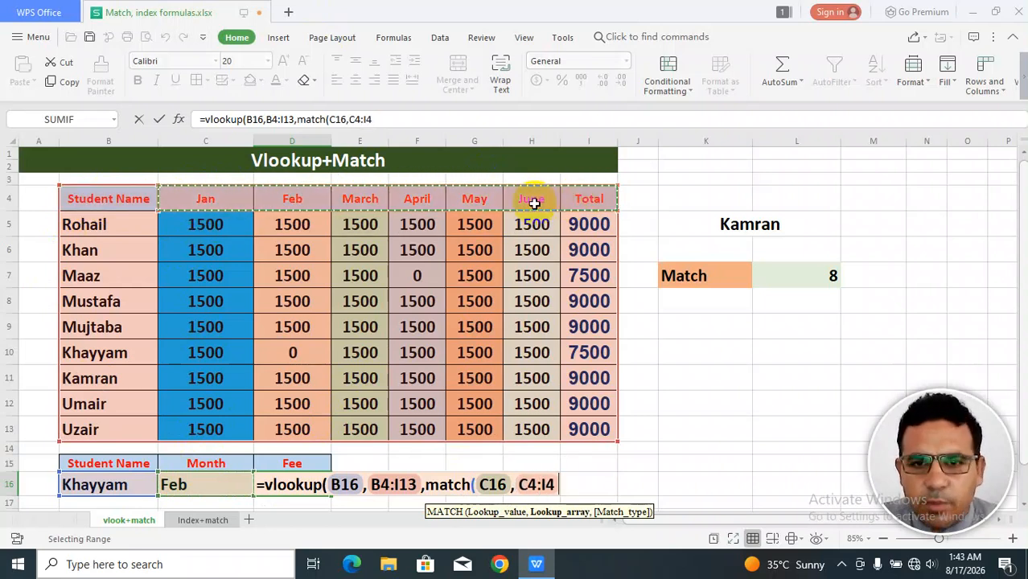
pyautogui.write(',')
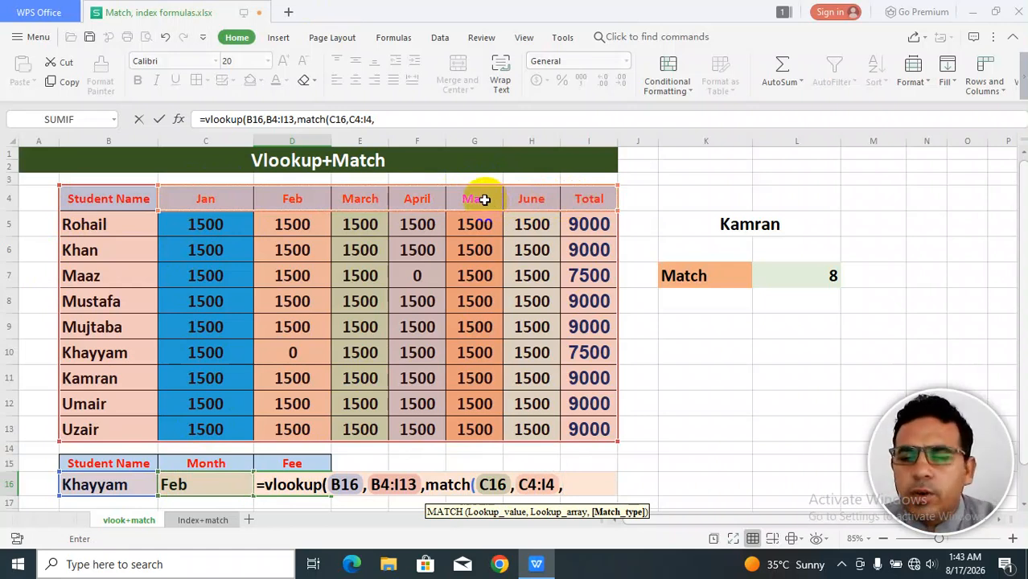
pyautogui.write('0')
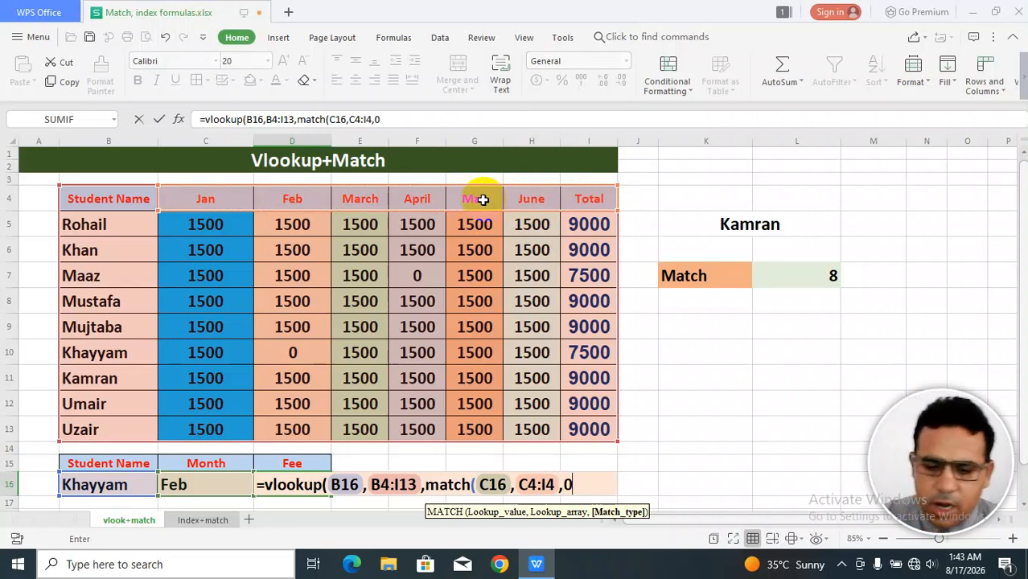
pyautogui.write('),')
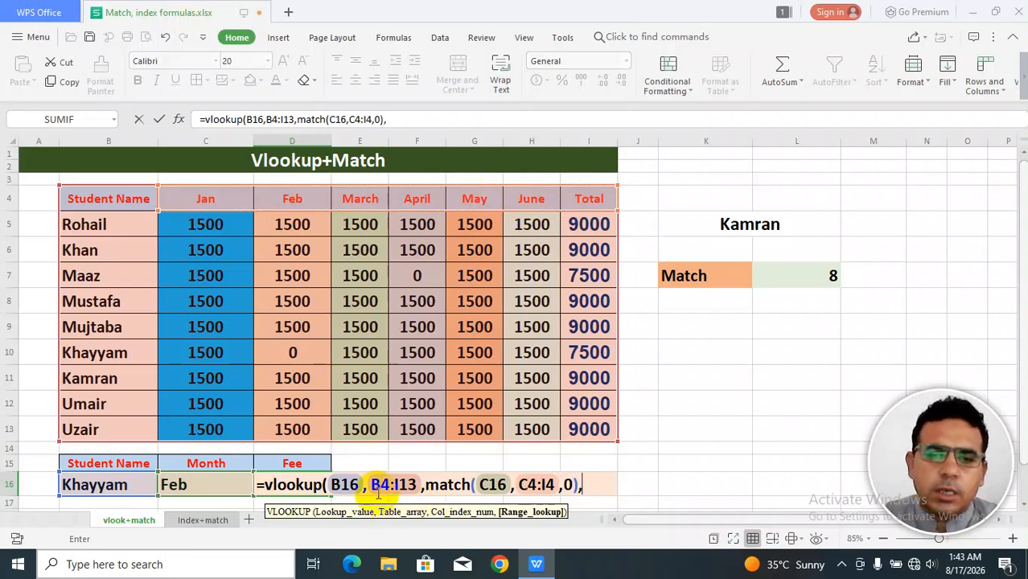
pyautogui.write('0')
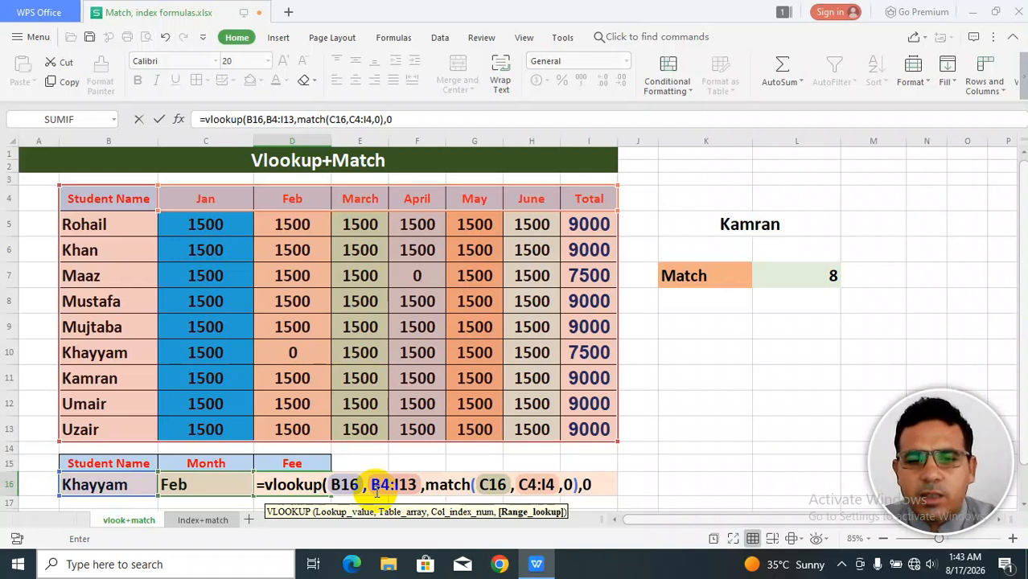
pyautogui.write(')')
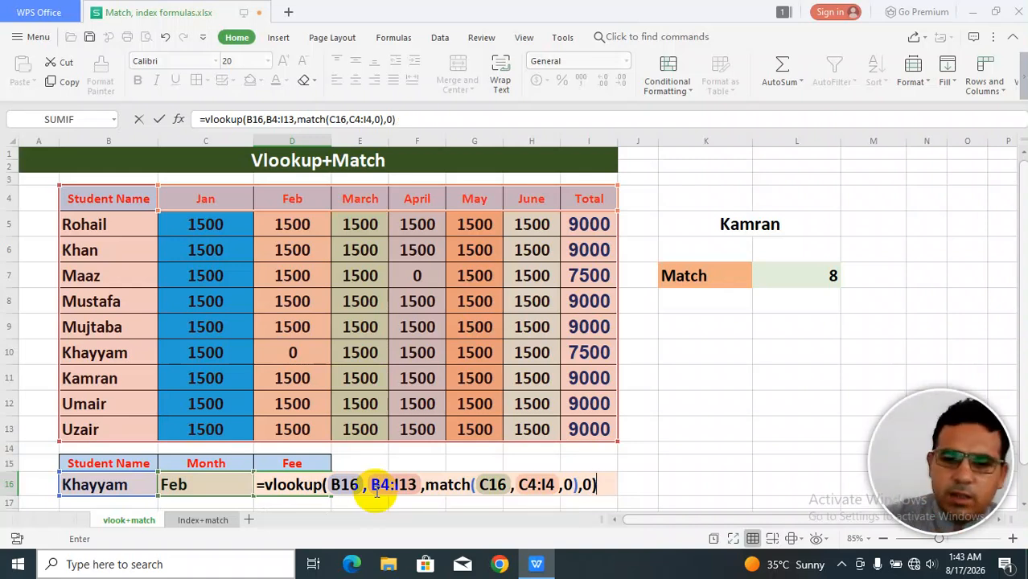
pyautogui.press('Return')
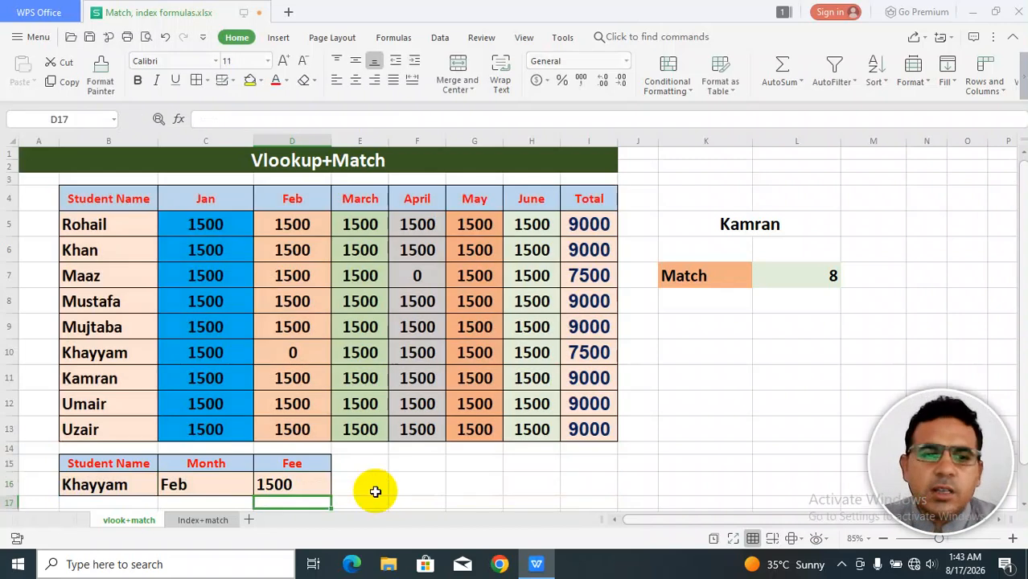
pyautogui.click(281, 490)
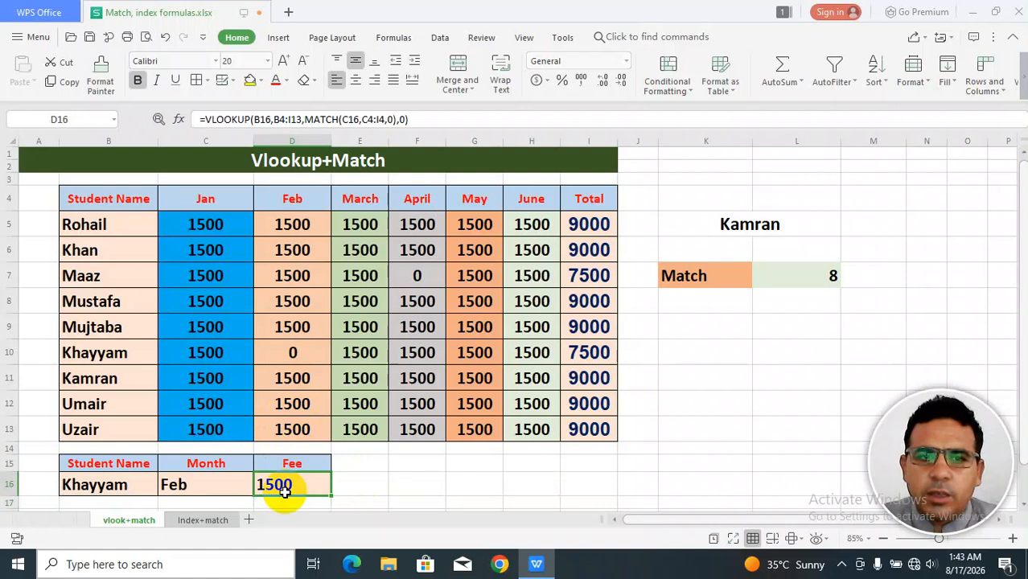
pyautogui.click(197, 484)
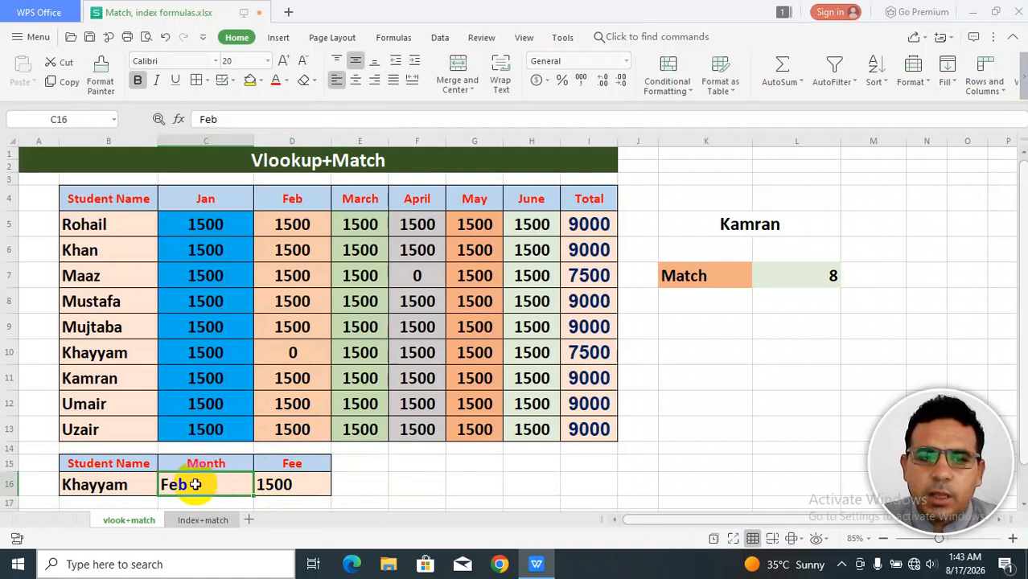
pyautogui.click(300, 484)
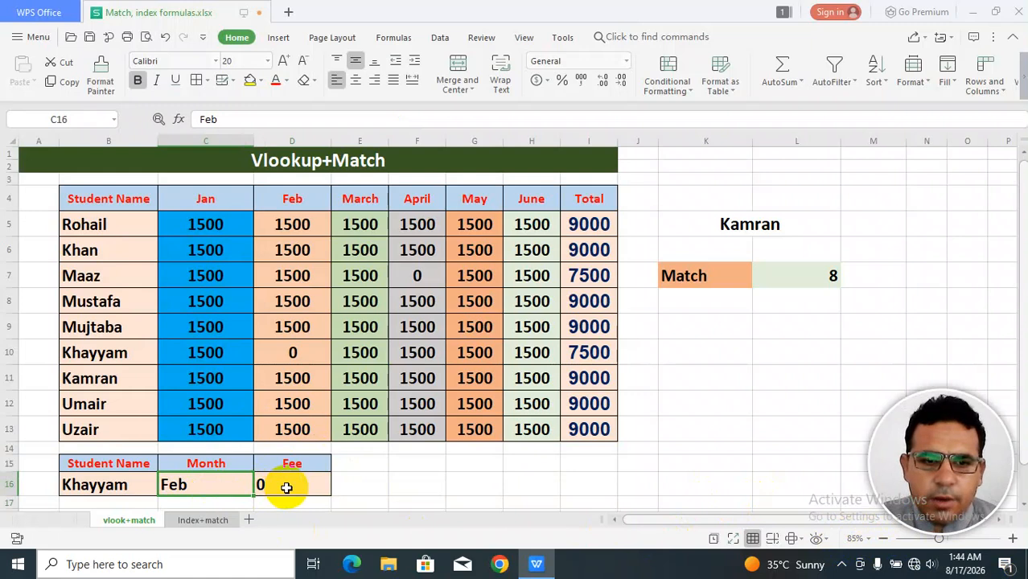
pyautogui.click(286, 351)
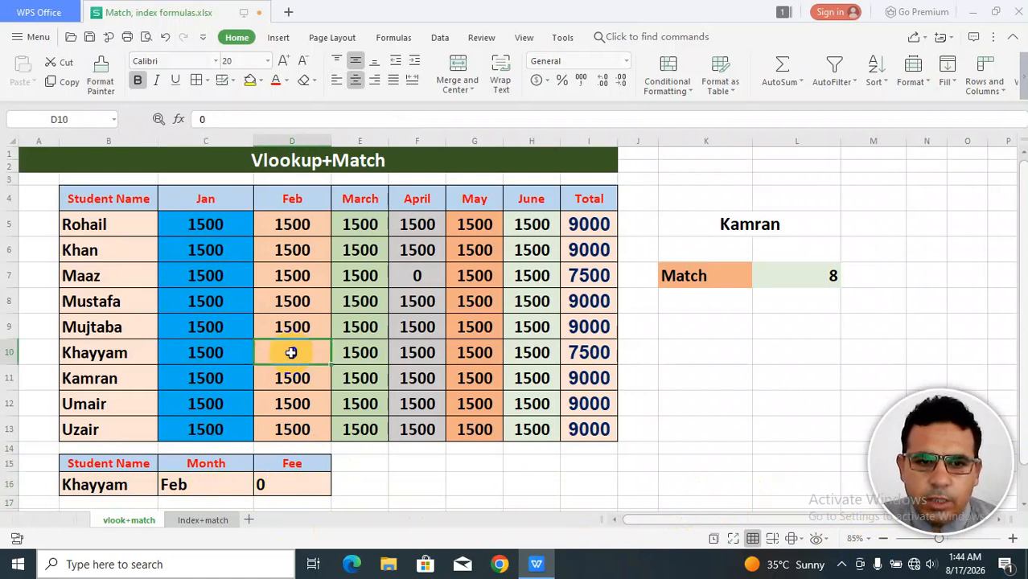
# Change the student name in the lower lookup table to Umair.
pyautogui.click(111, 485)
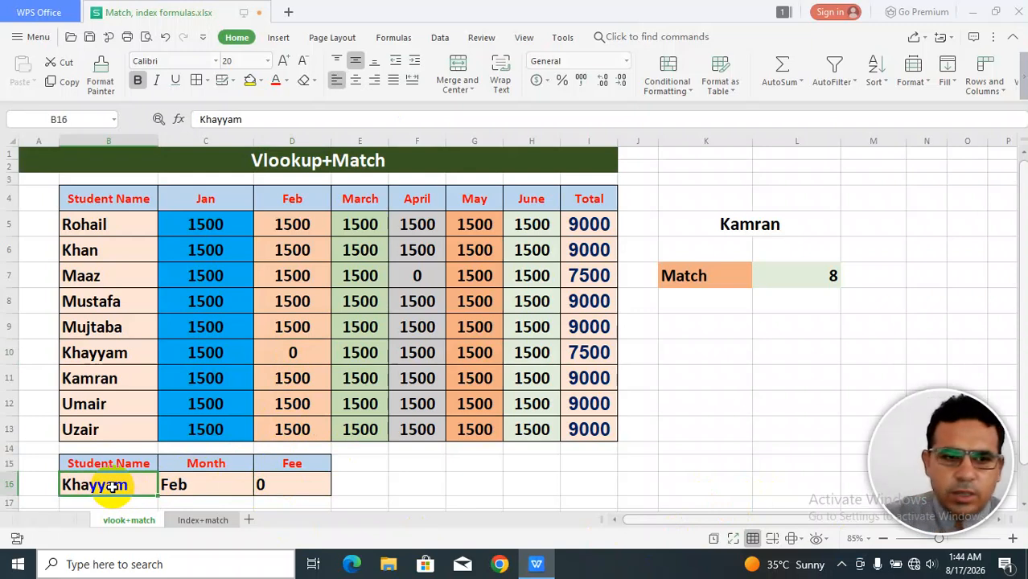
pyautogui.write('Umair')
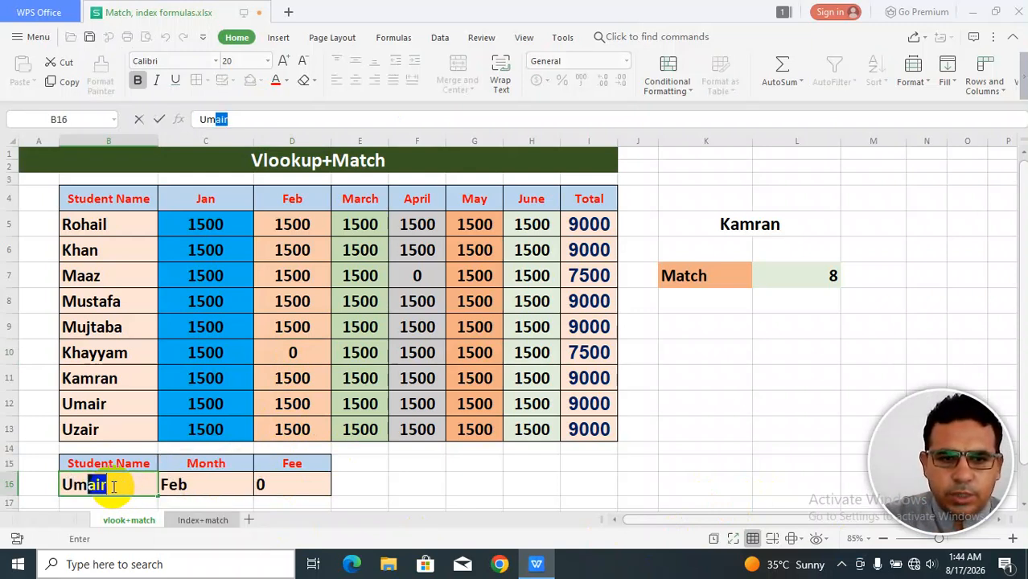
pyautogui.press('Return')
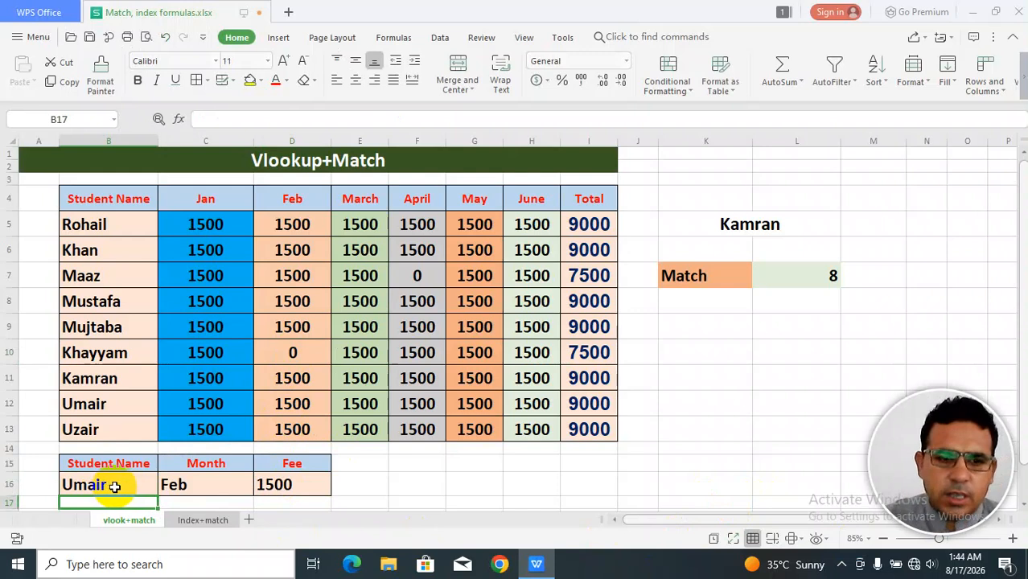
# Set Umair's June fee to 500 in the main table.
pyautogui.click(290, 485)
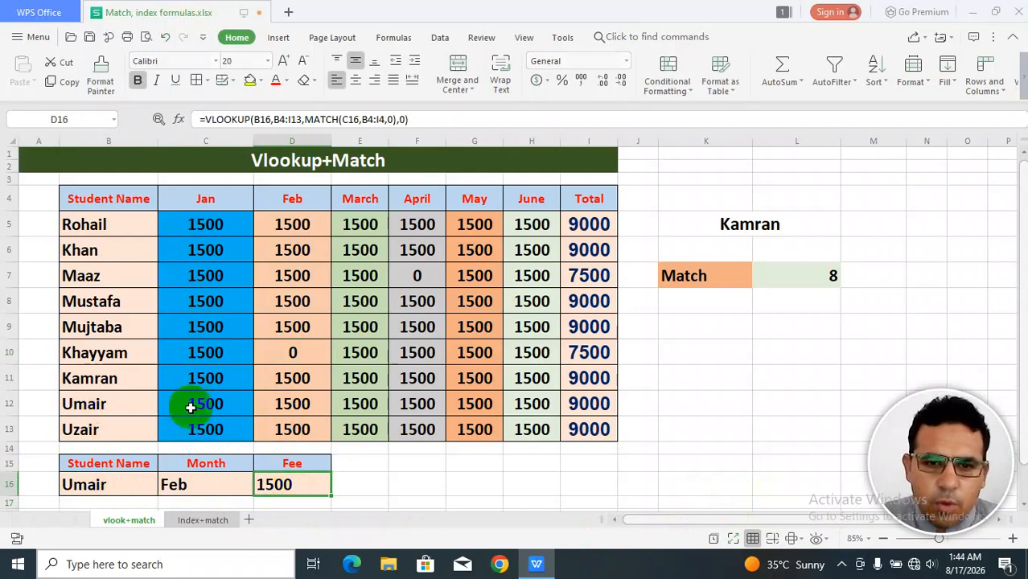
pyautogui.click(533, 403)
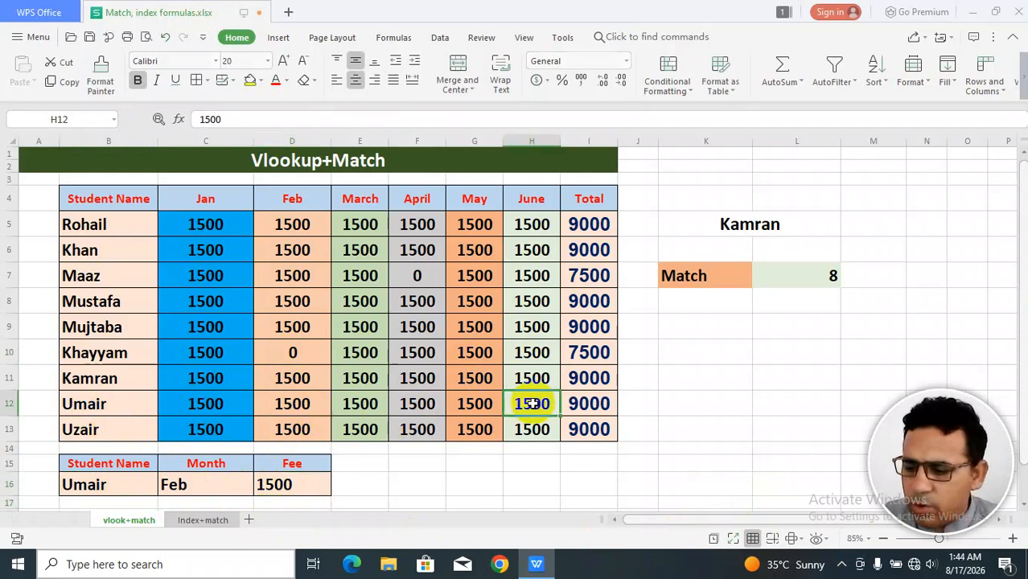
pyautogui.write('500')
pyautogui.press('Return')
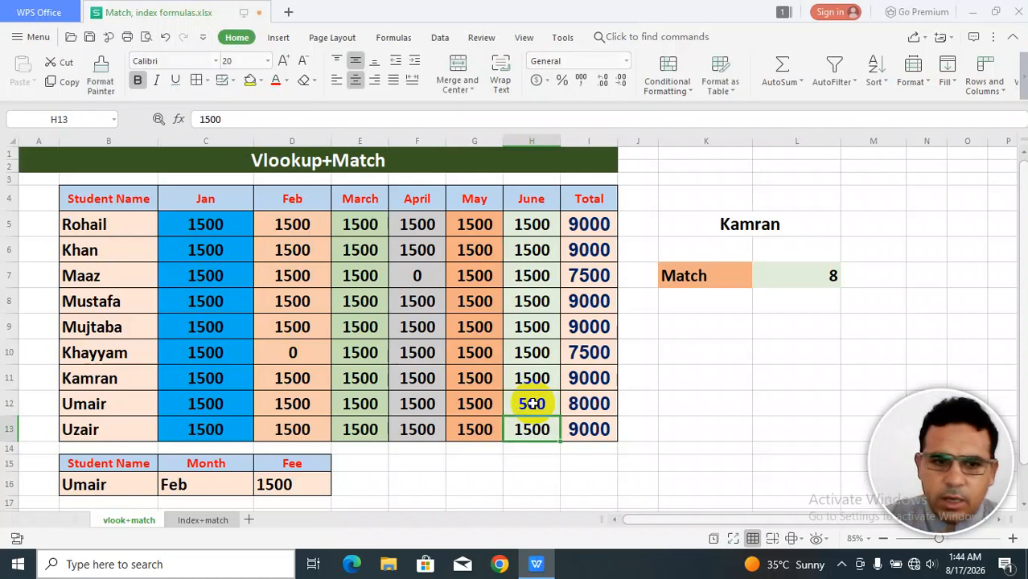
# Set the month in the lower lookup table to June.
pyautogui.click(217, 488)
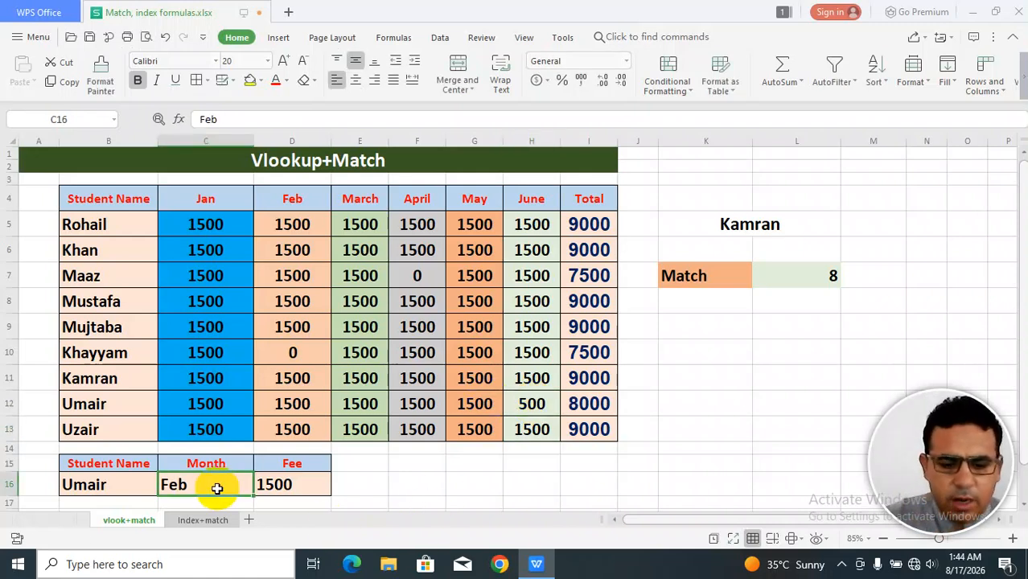
pyautogui.write('JUn')
pyautogui.press('BackSpace')
pyautogui.press('BackSpace')
pyautogui.write('une')
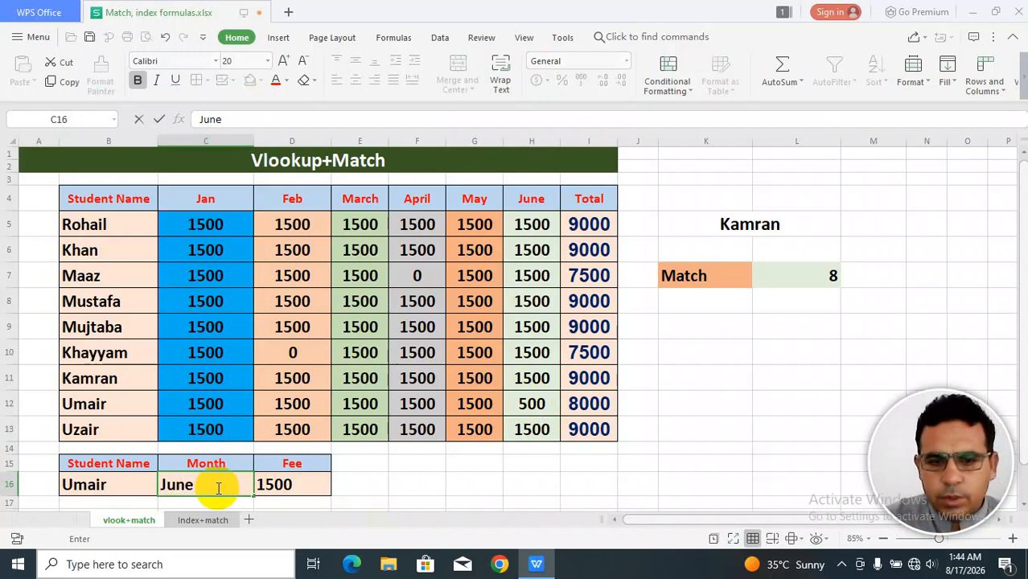
pyautogui.press('Return')
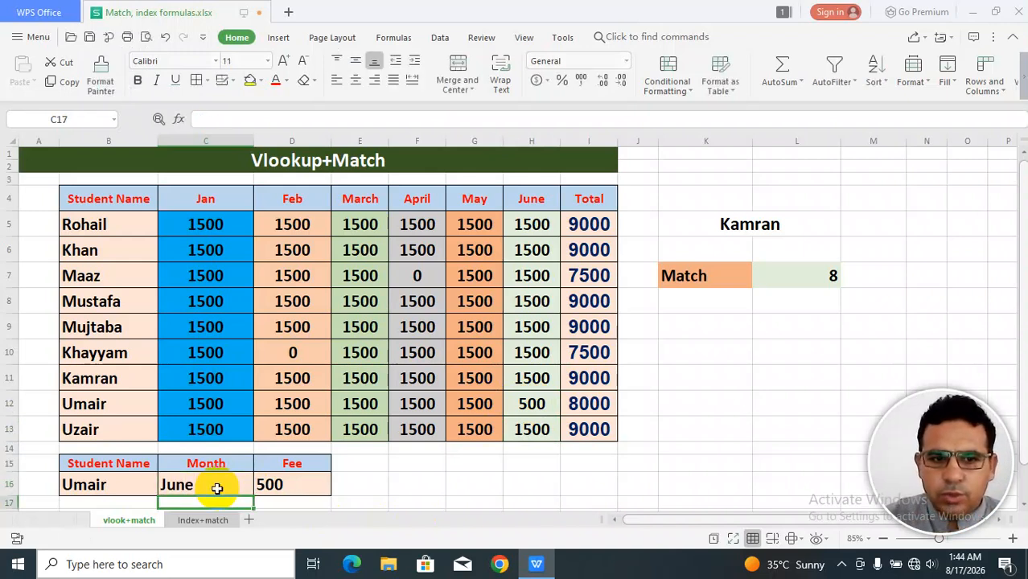
pyautogui.press('Down')
pyautogui.press('Down')
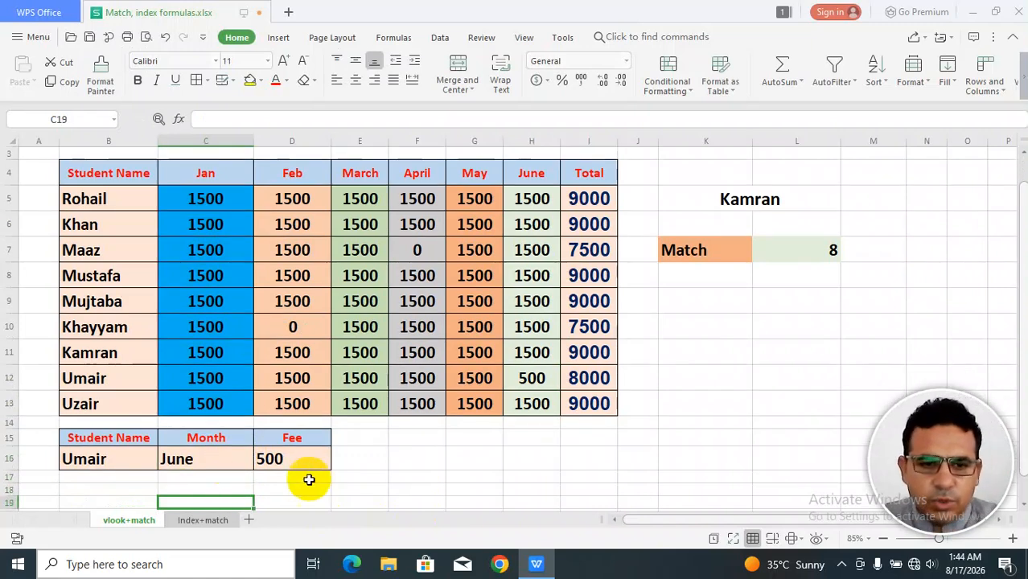
# Change the student name in the lower lookup table to Khan.
pyautogui.click(297, 462)
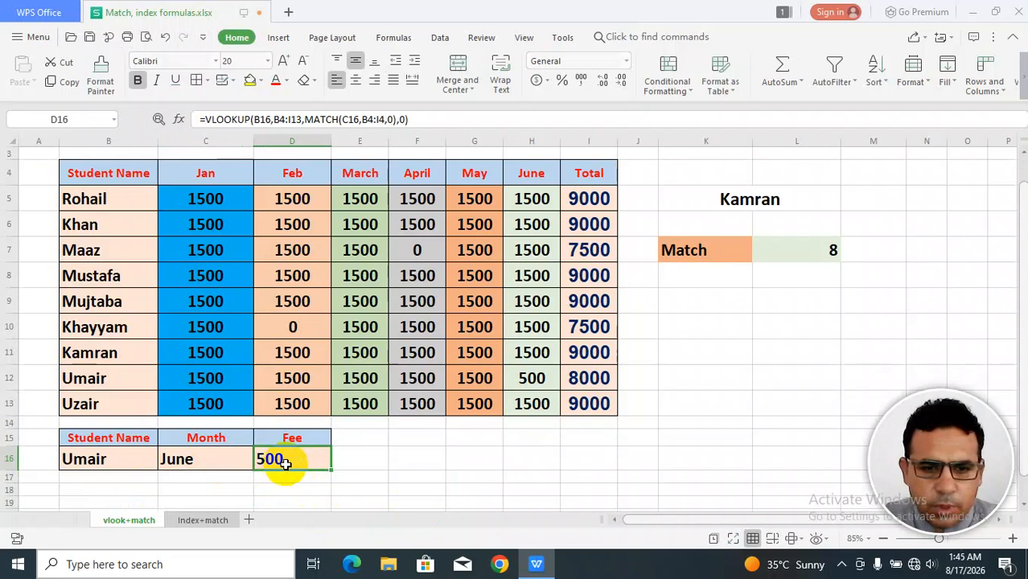
pyautogui.scroll(1, 414, 462)
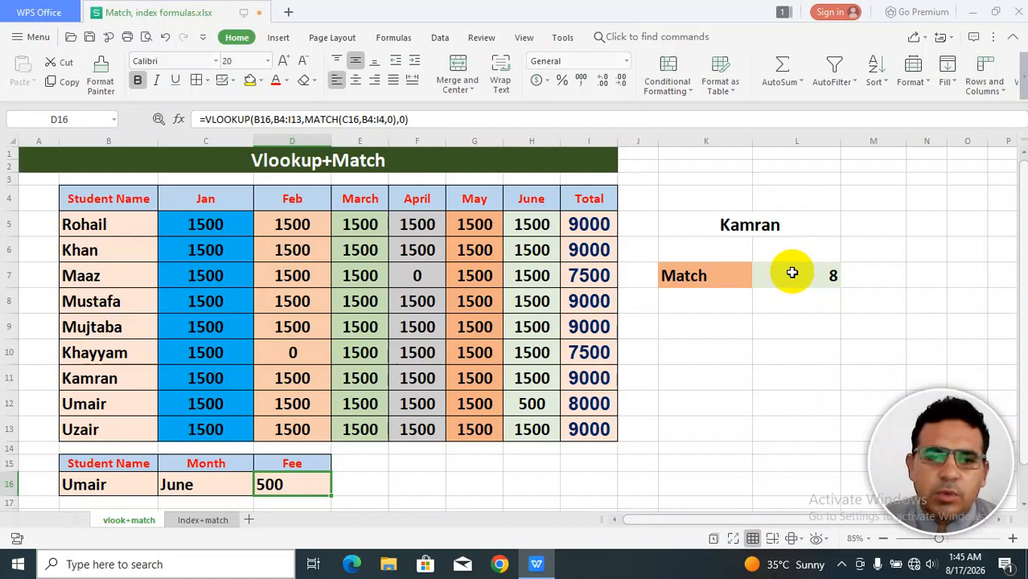
pyautogui.click(108, 483)
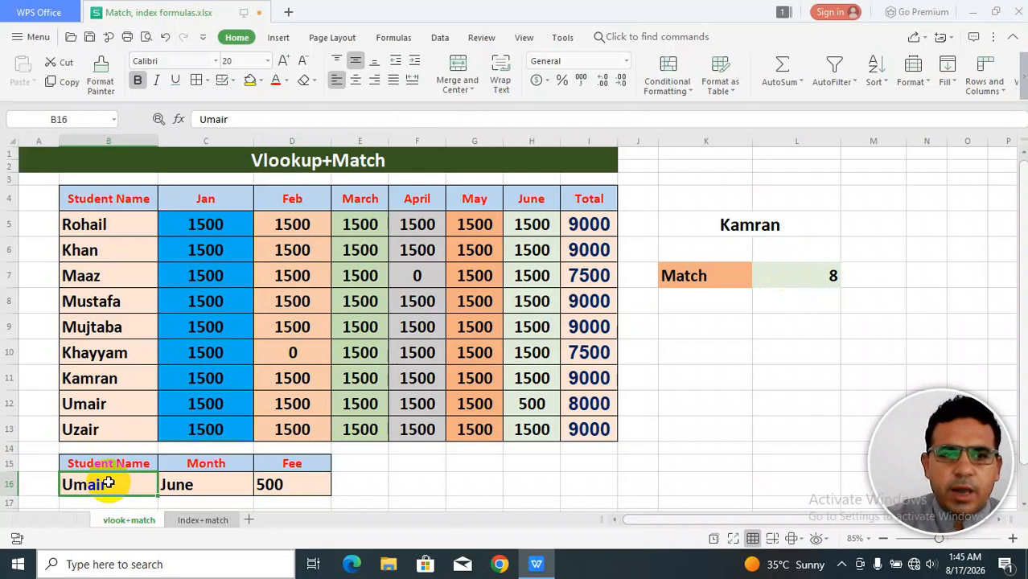
pyautogui.write('Khan')
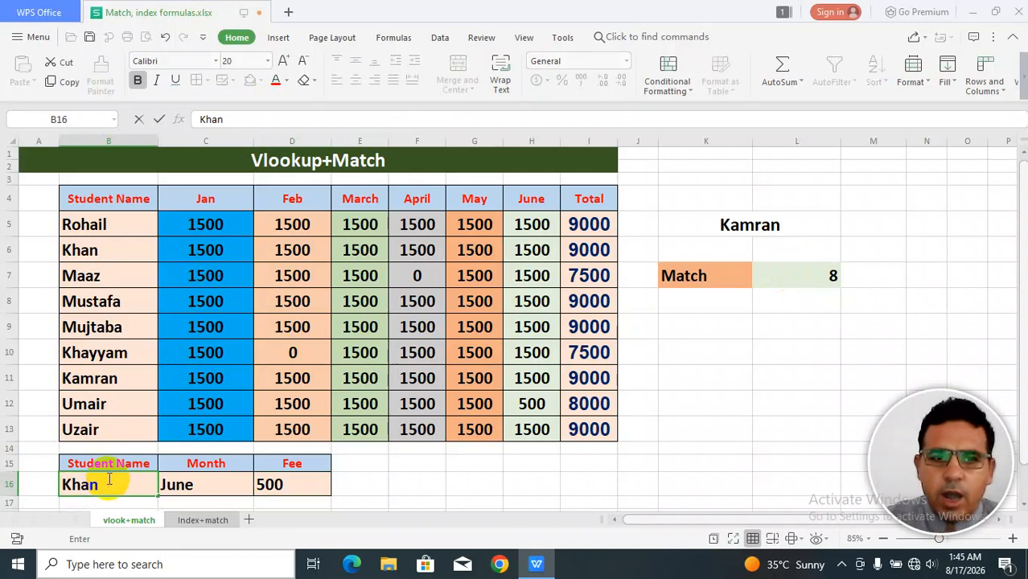
pyautogui.click(547, 253)
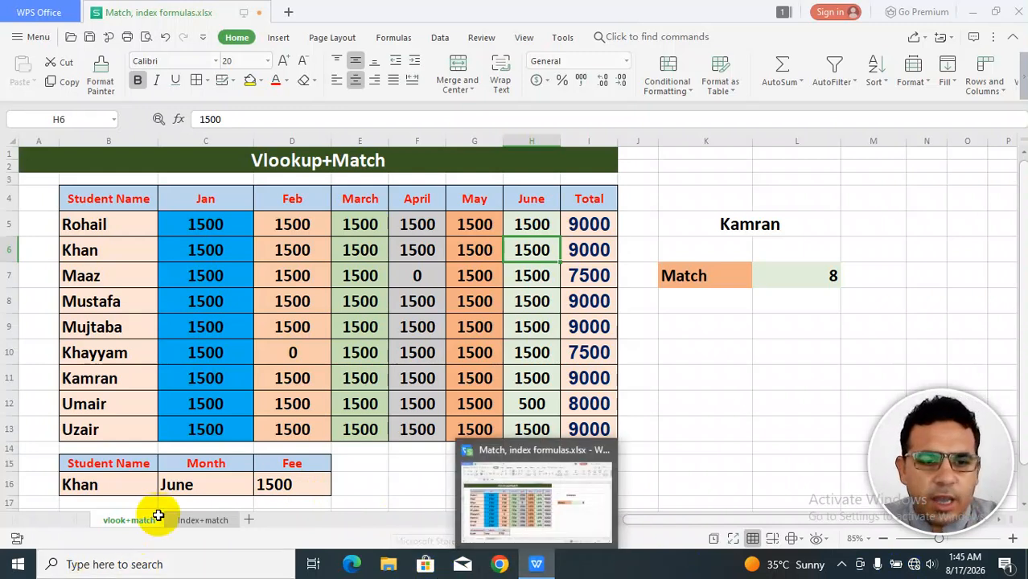
# Switch to the Index+match sheet and pick D004 as the Product ID.
pyautogui.click(202, 521)
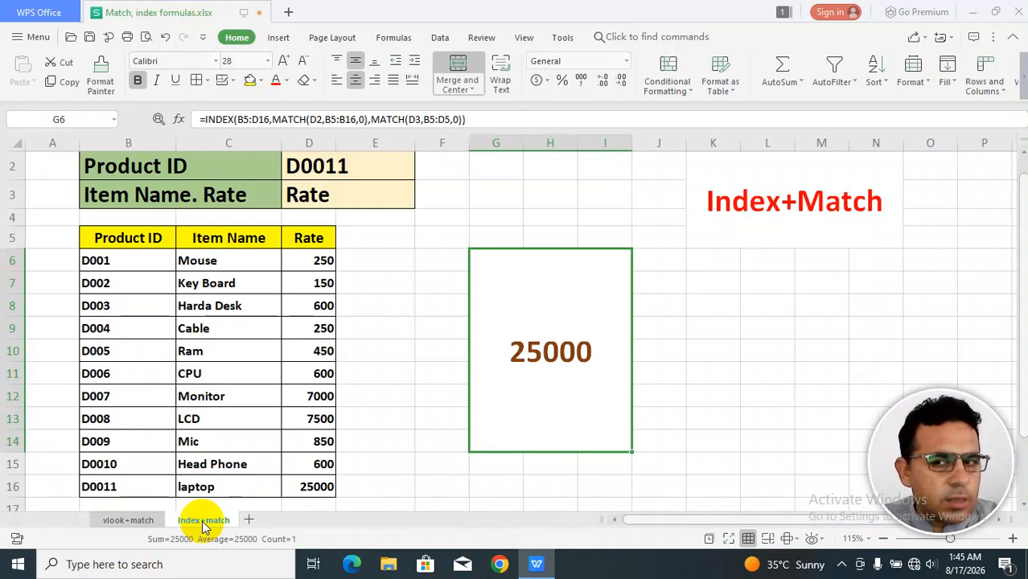
pyautogui.click(393, 167)
pyautogui.click(421, 173)
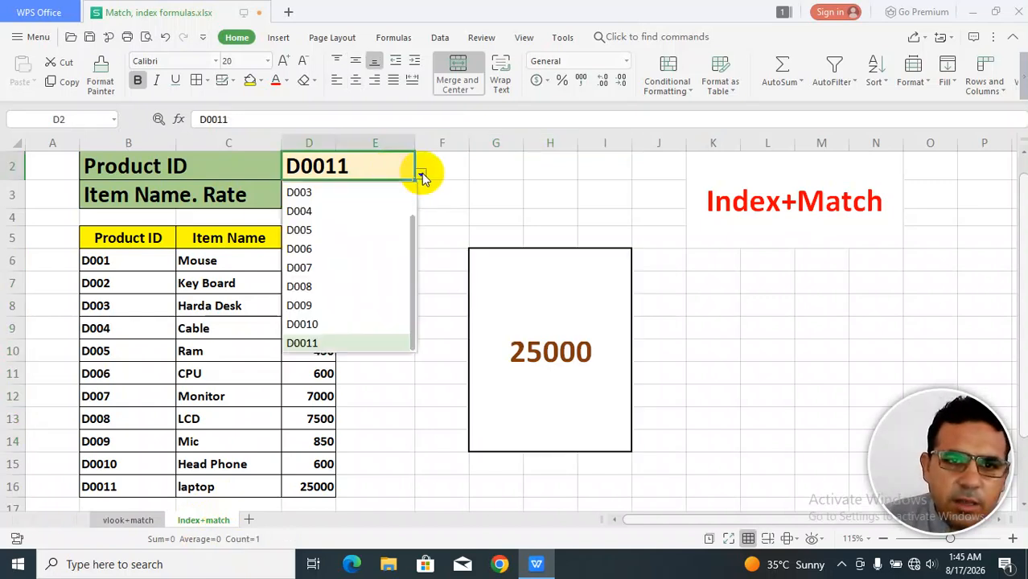
pyautogui.click(321, 212)
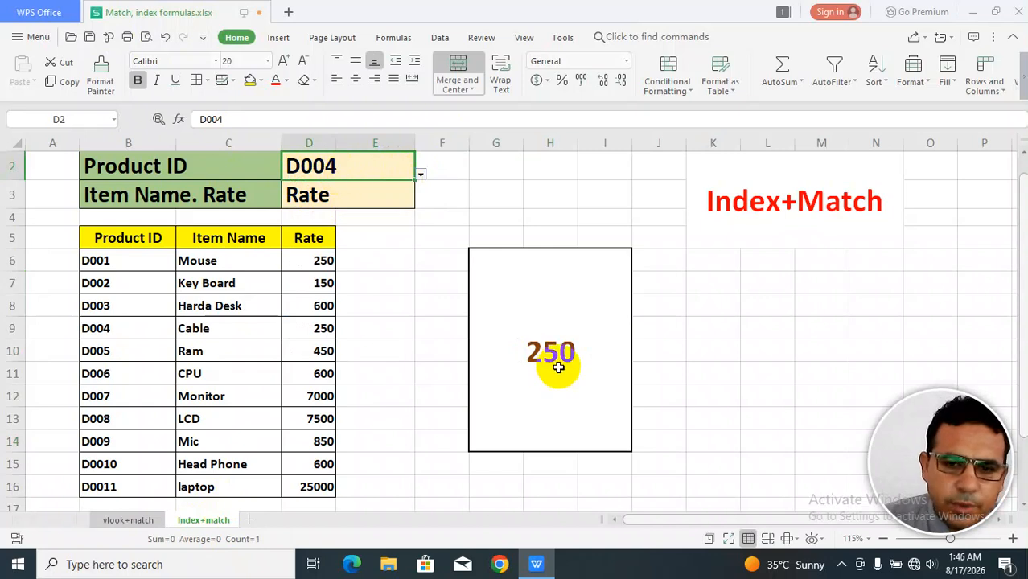
# Pick Item Name as the field to return.
pyautogui.click(355, 198)
pyautogui.click(420, 206)
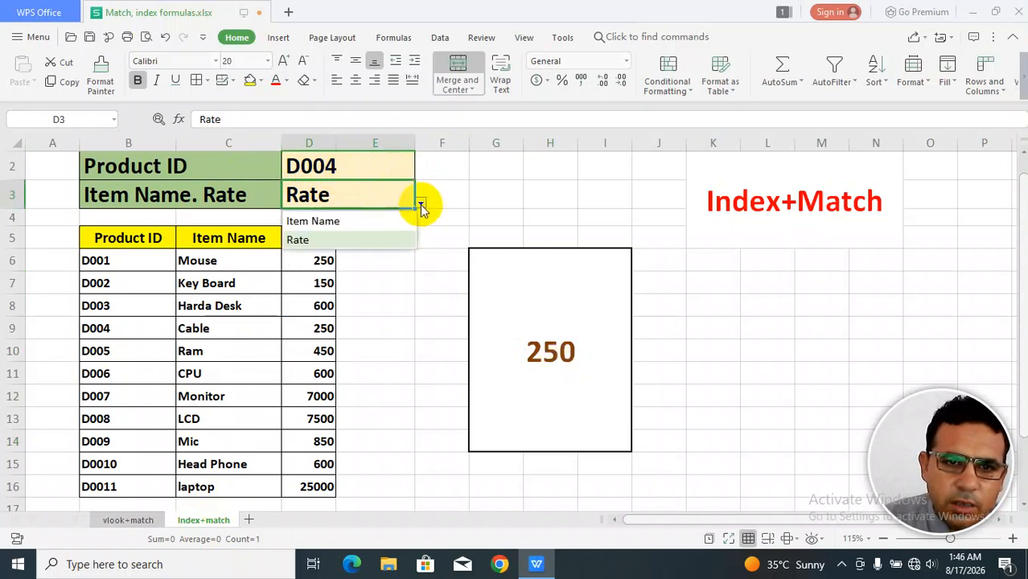
pyautogui.click(323, 221)
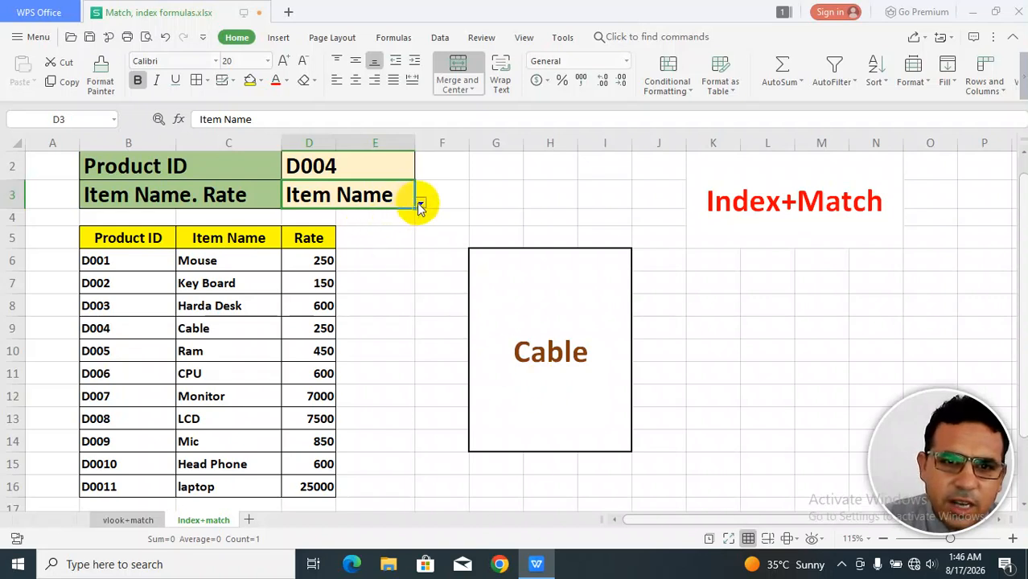
# Pick D008 as the Product ID and Rate as the field to return.
pyautogui.click(382, 169)
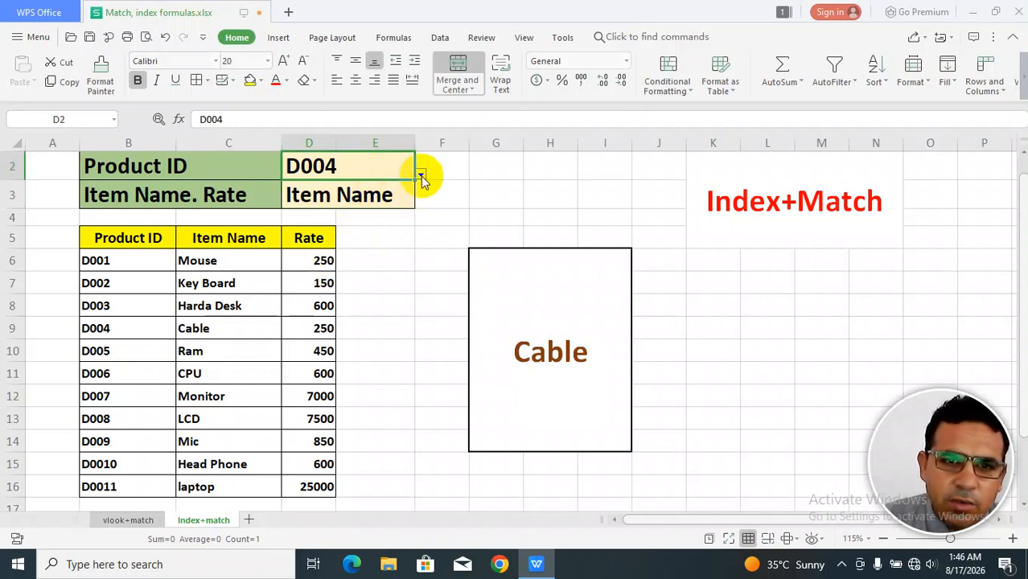
pyautogui.click(420, 174)
pyautogui.click(335, 323)
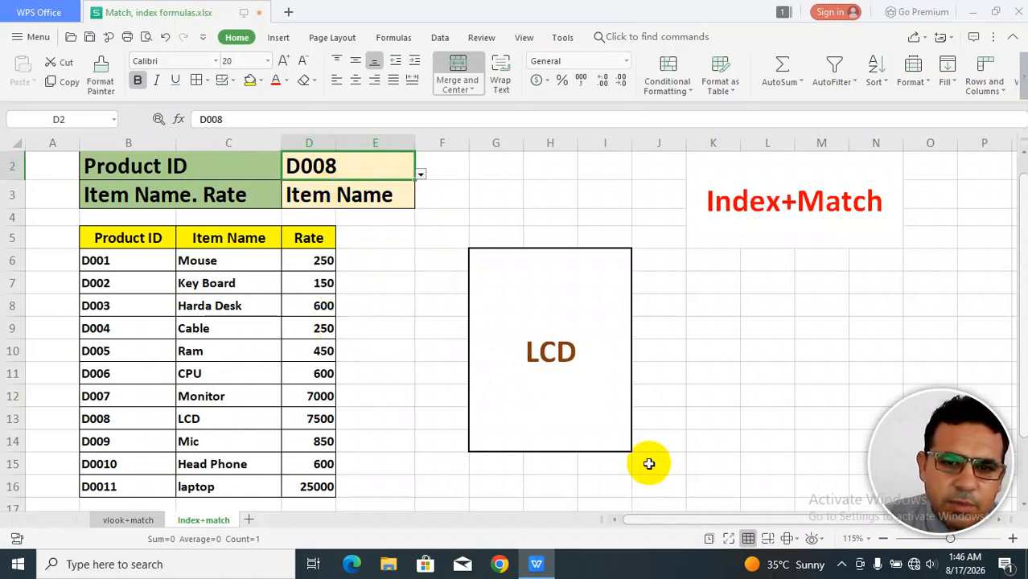
pyautogui.click(421, 174)
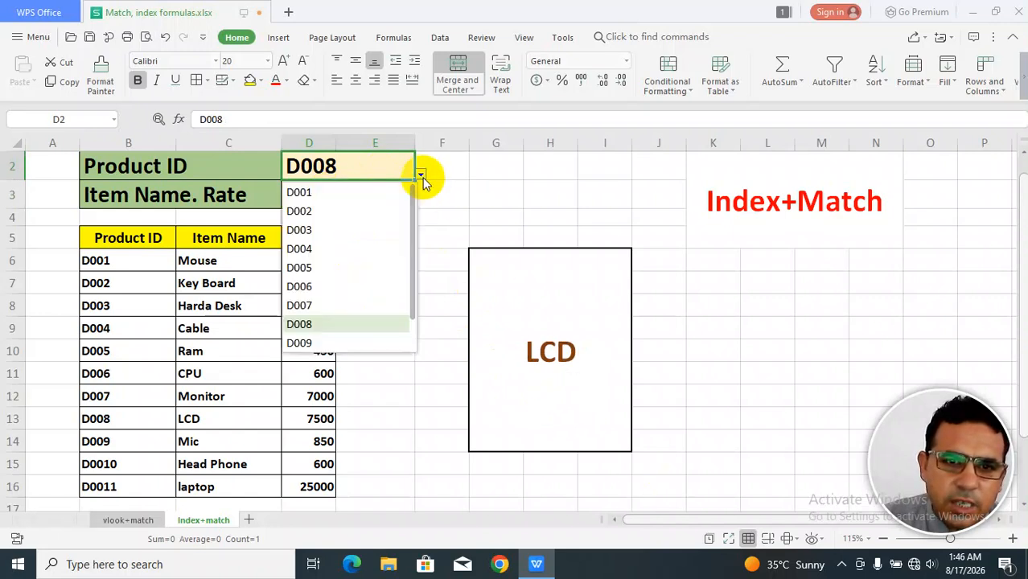
pyautogui.click(402, 197)
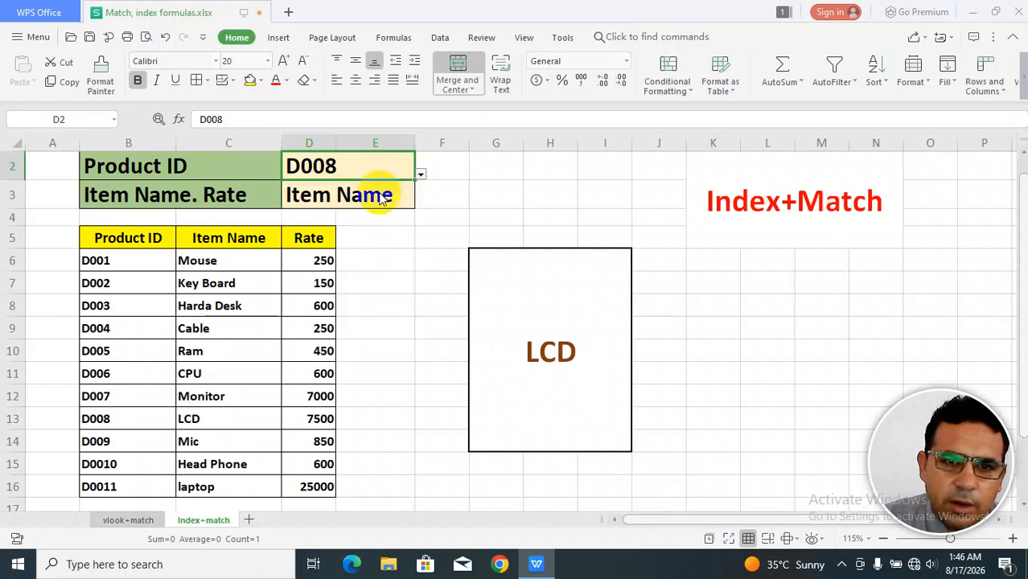
pyautogui.click(420, 202)
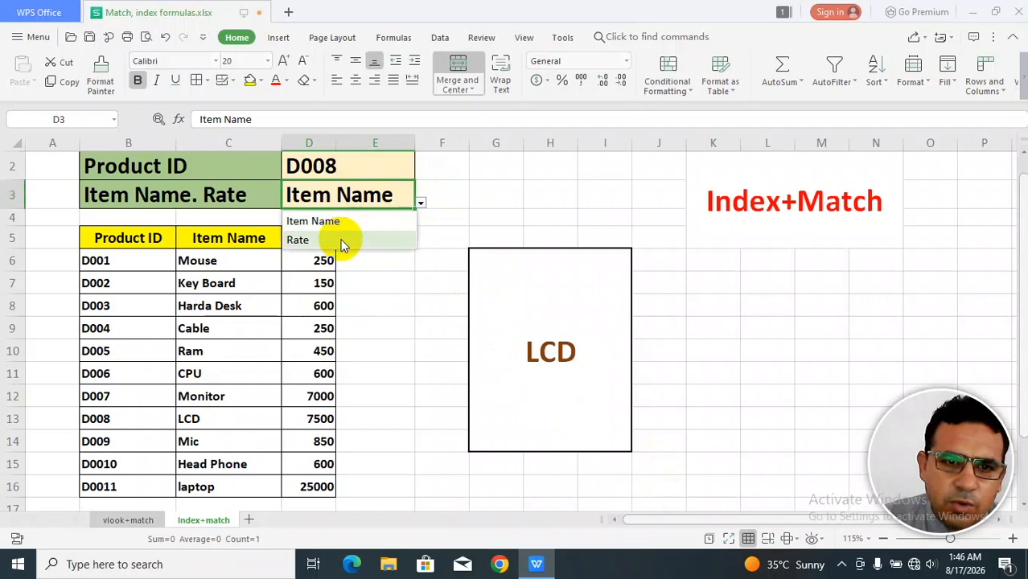
pyautogui.click(342, 239)
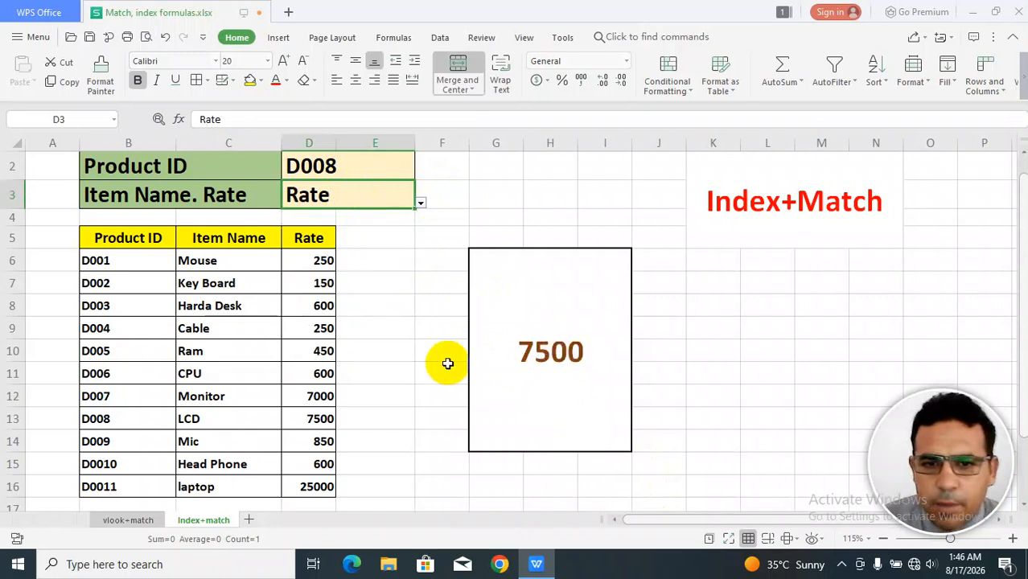
# Inspect the INDEX+MATCH formula in the result cell.
pyautogui.click(543, 357)
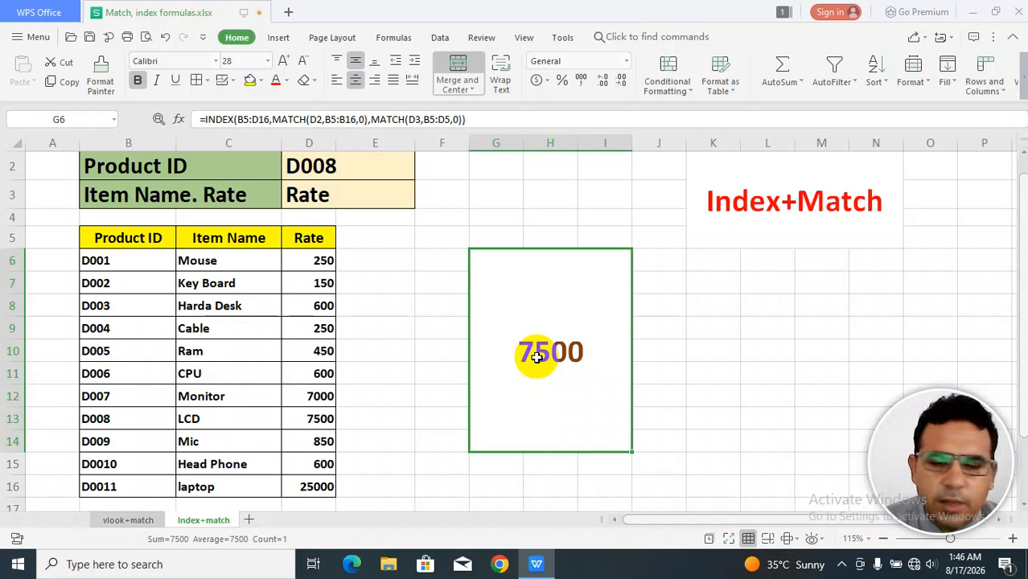
pyautogui.click(368, 168)
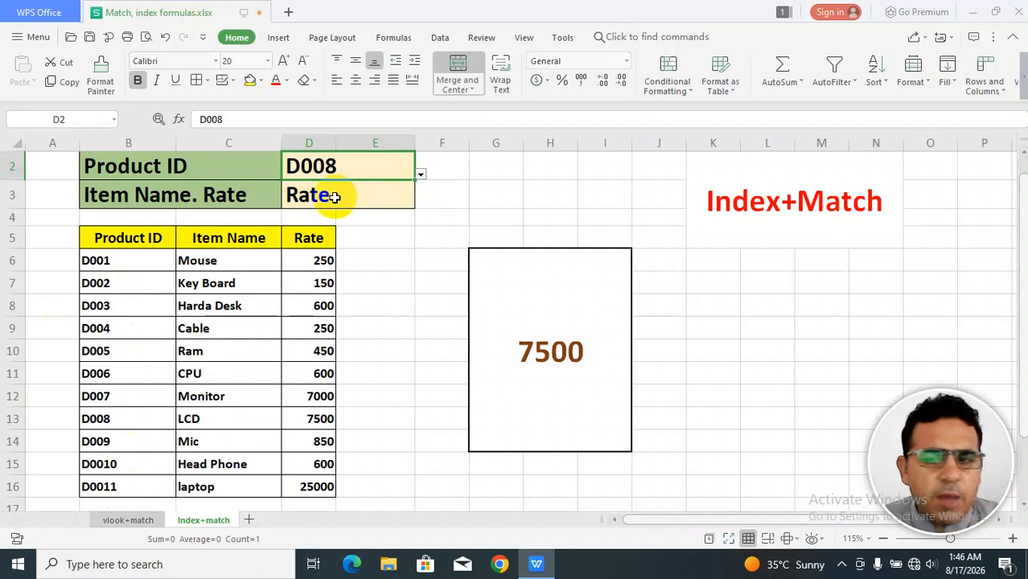
pyautogui.click(539, 350)
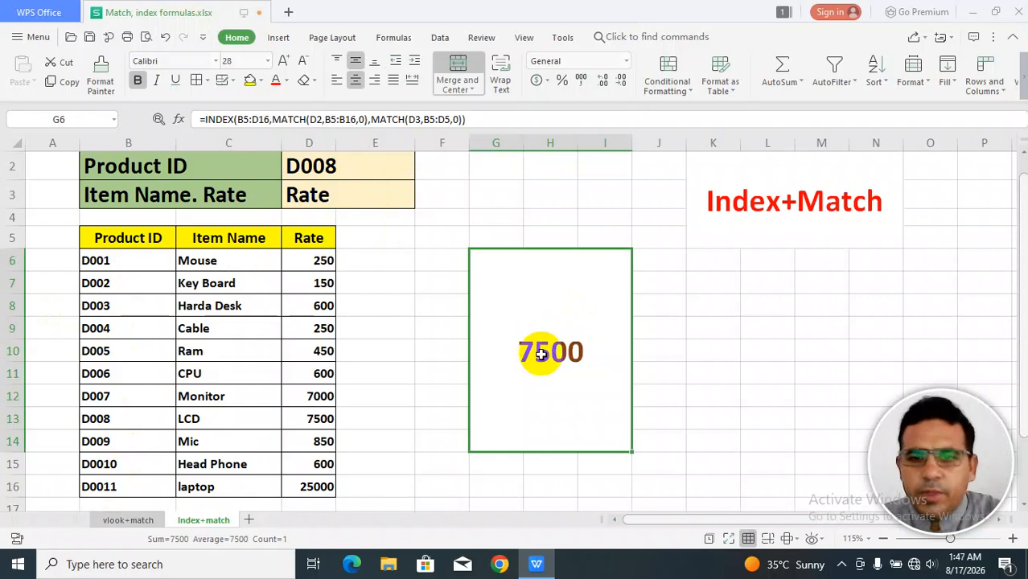
pyautogui.click(713, 330)
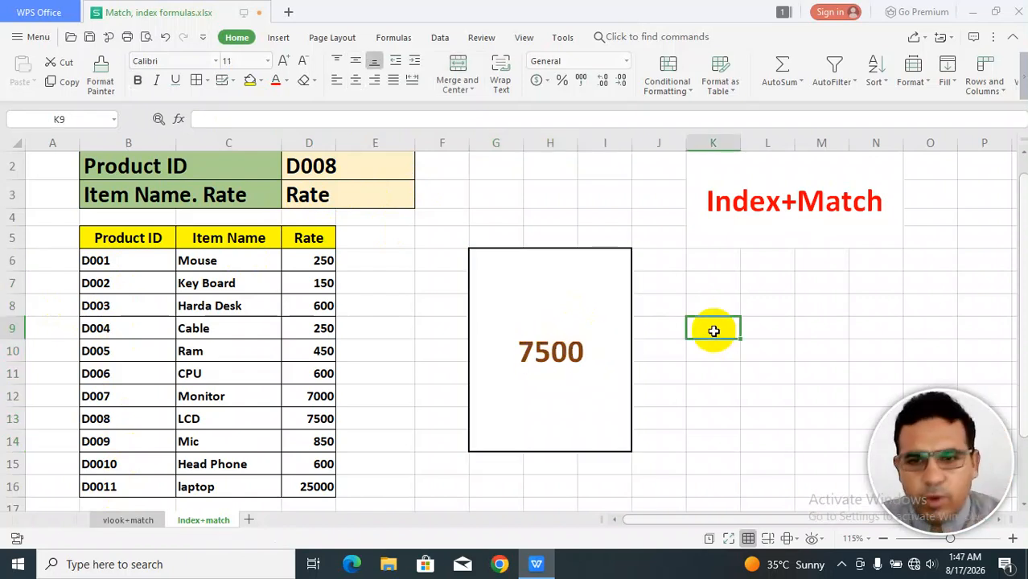
pyautogui.write('=')
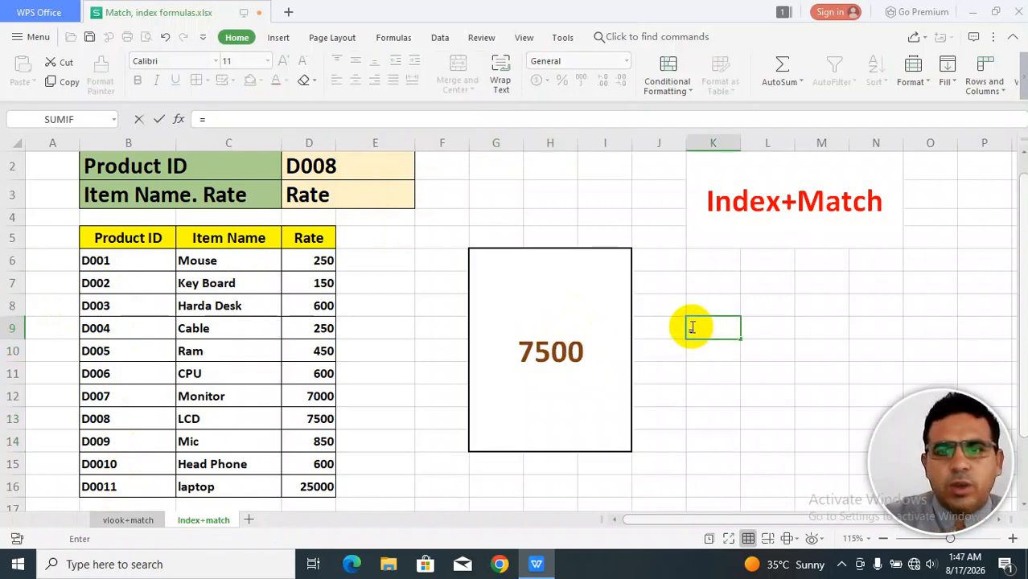
pyautogui.write('in')
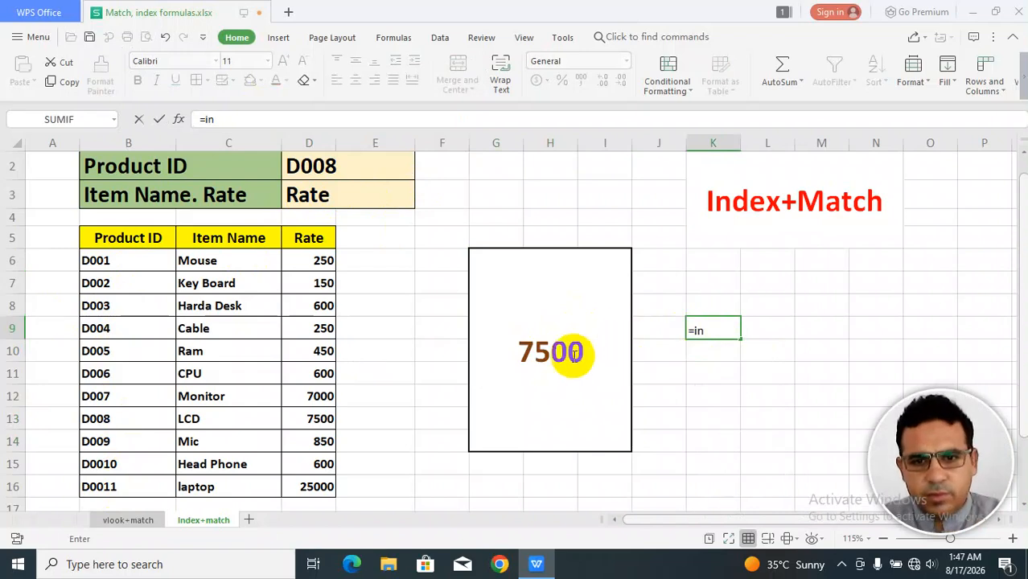
pyautogui.press('Escape')
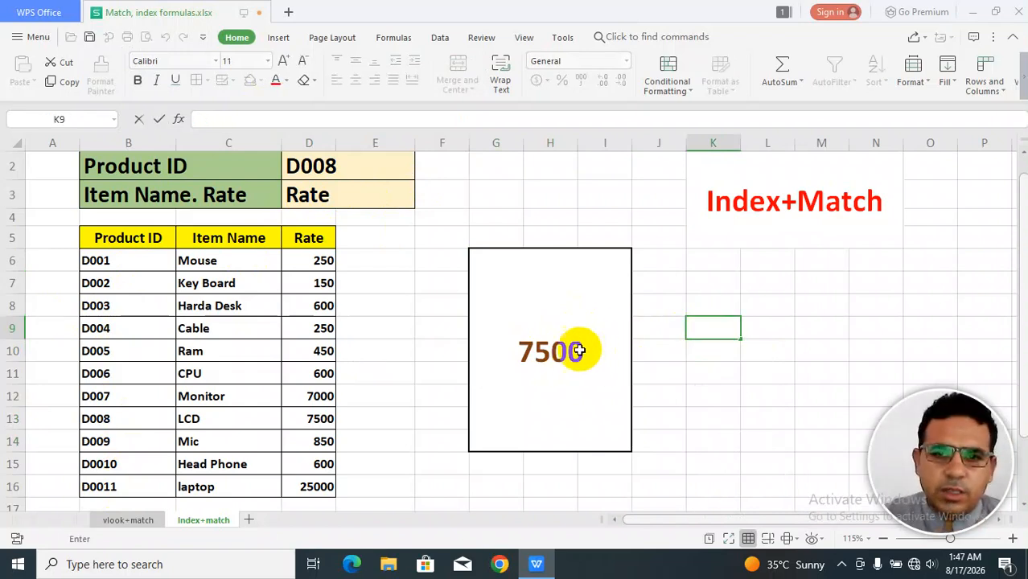
# Clear the result cell and start a new INDEX formula with B5:D16 as the array.
pyautogui.click(571, 351)
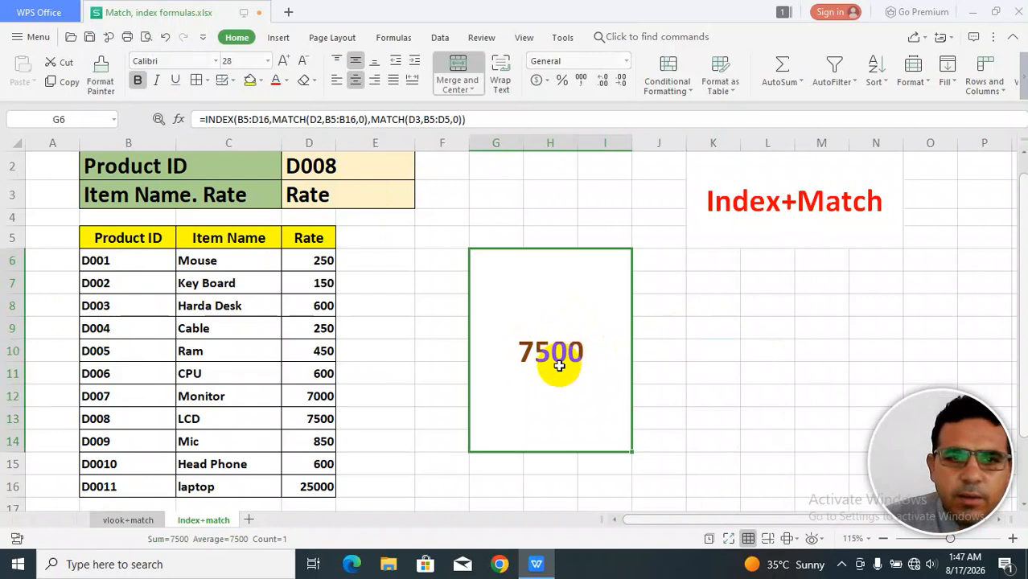
pyautogui.press('Delete')
pyautogui.write('=')
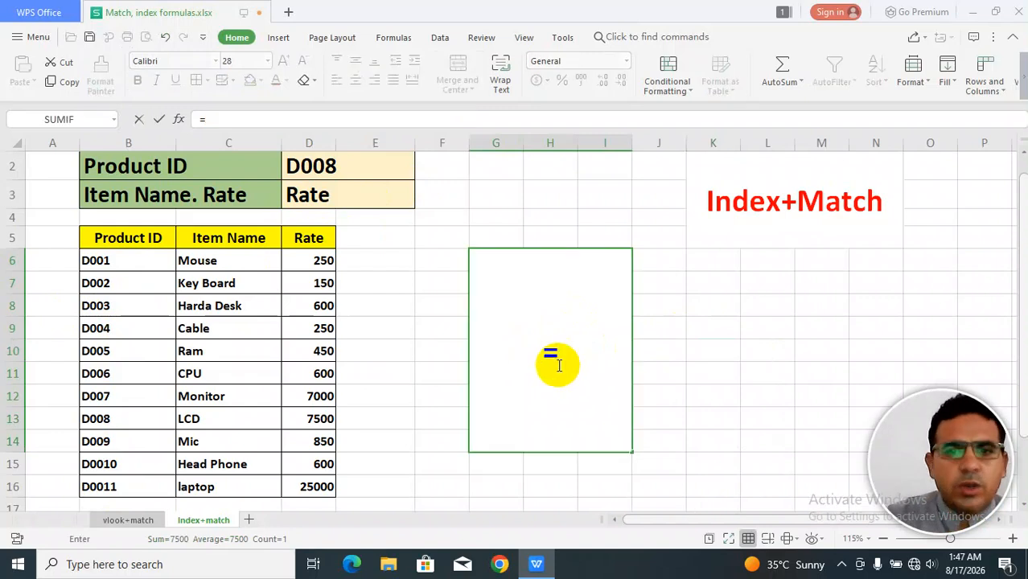
pyautogui.write('index')
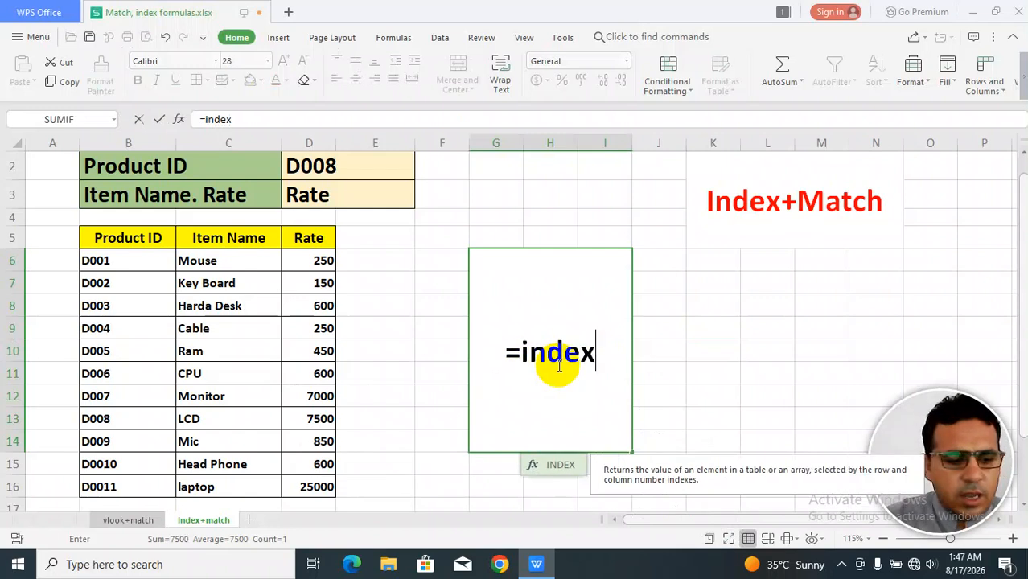
pyautogui.press('Tab')
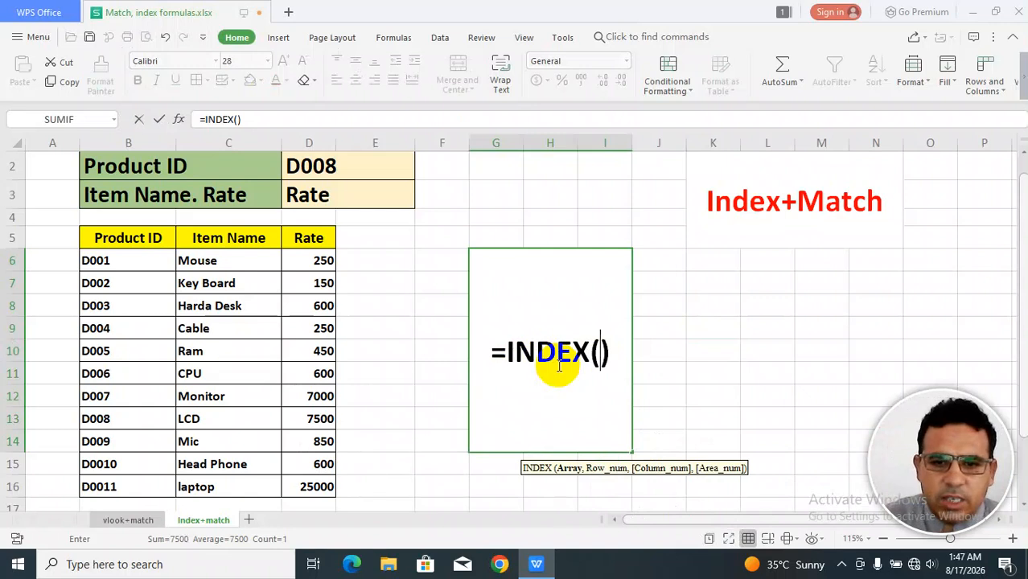
pyautogui.moveTo(138, 236); pyautogui.dragTo(304, 483)
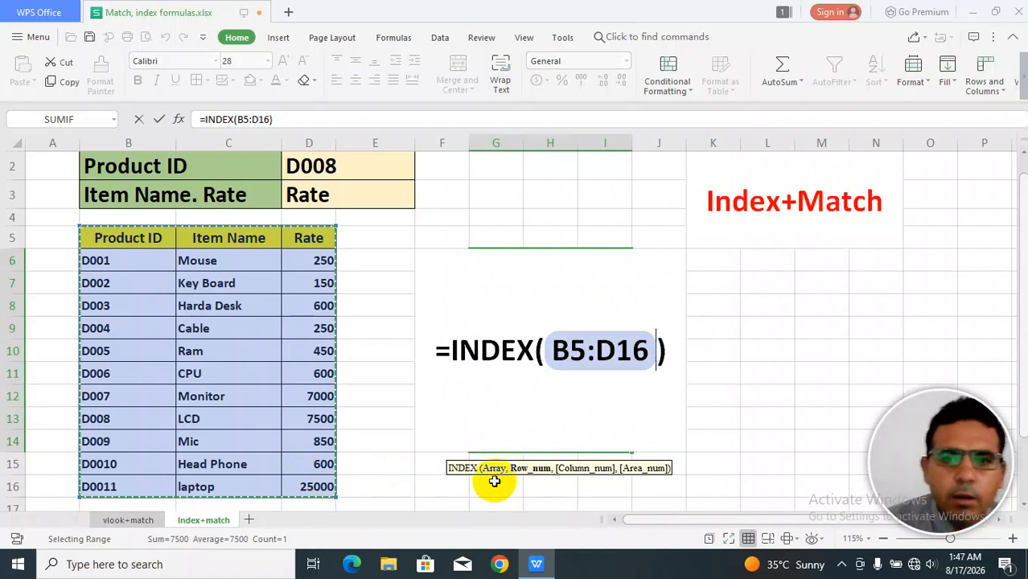
pyautogui.write(',')
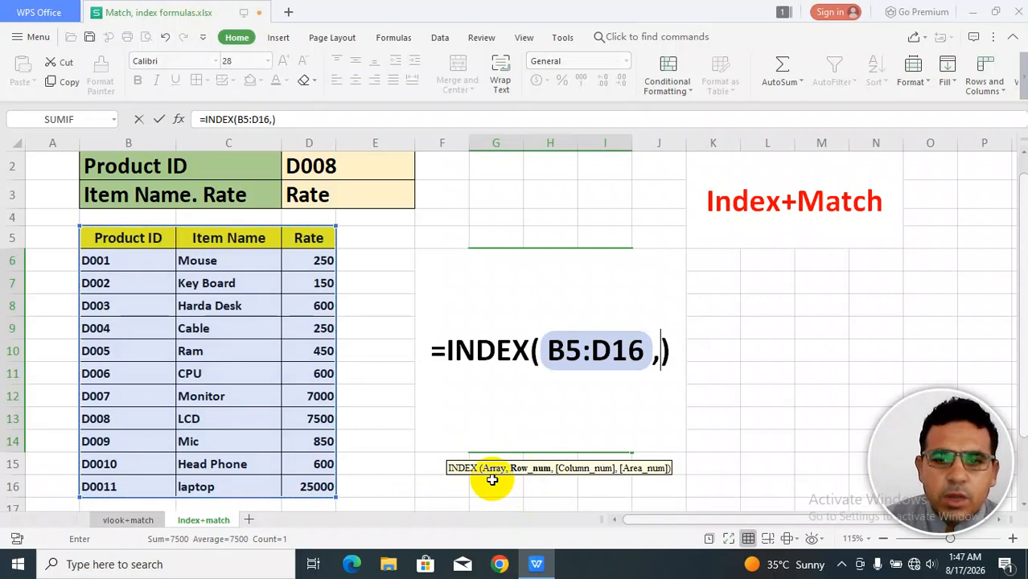
# Add a MATCH as the row argument, looking up D2 in B5:B16.
pyautogui.write('match')
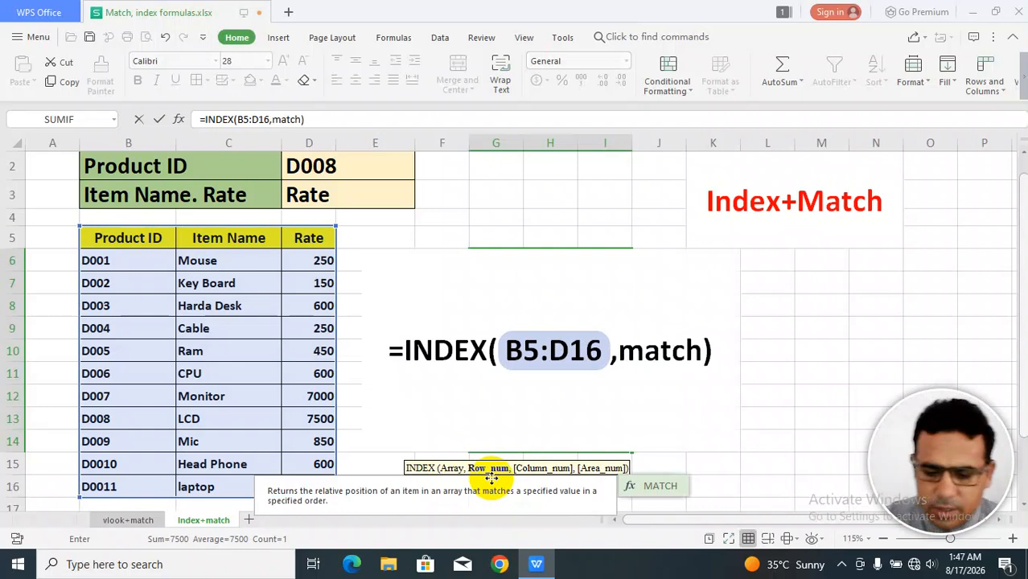
pyautogui.write('(')
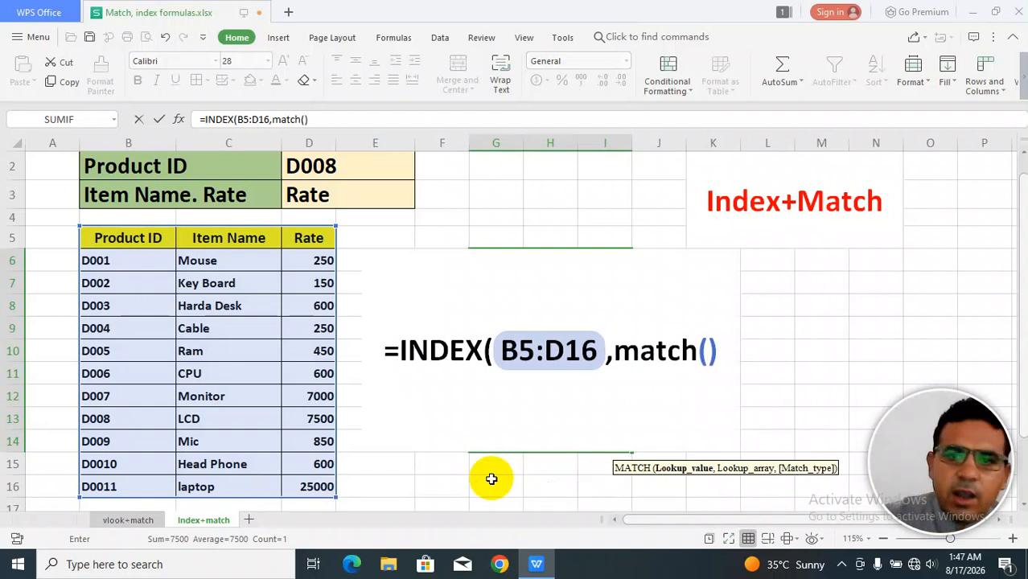
pyautogui.click(366, 167)
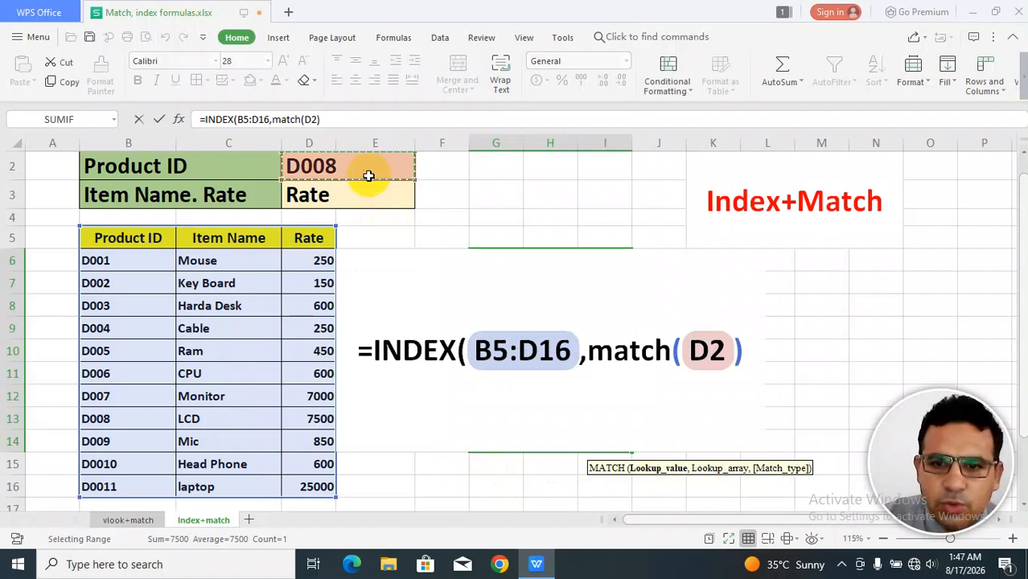
pyautogui.write(',')
pyautogui.write(',')
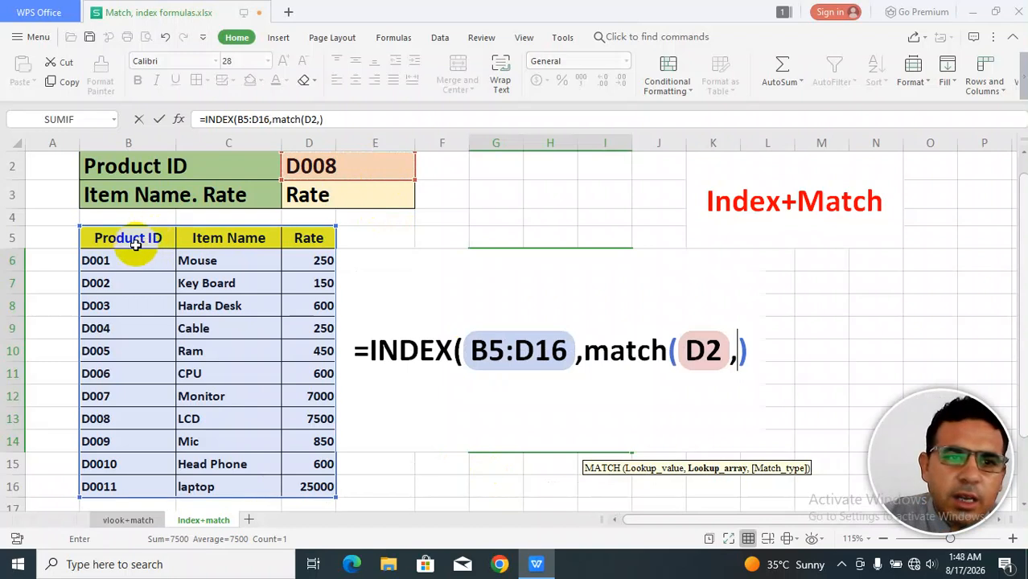
pyautogui.moveTo(119, 245); pyautogui.dragTo(137, 450)
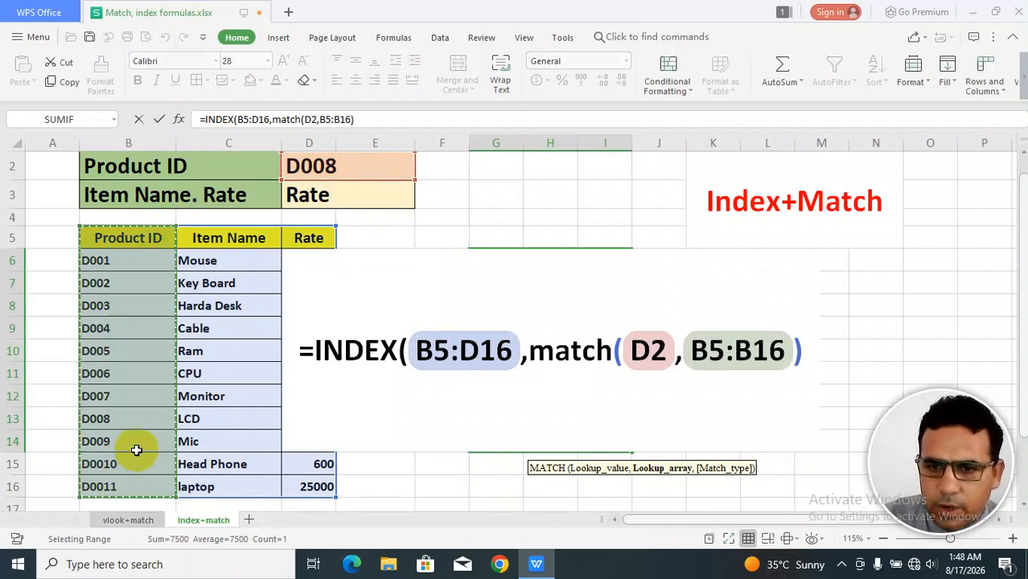
pyautogui.write(',')
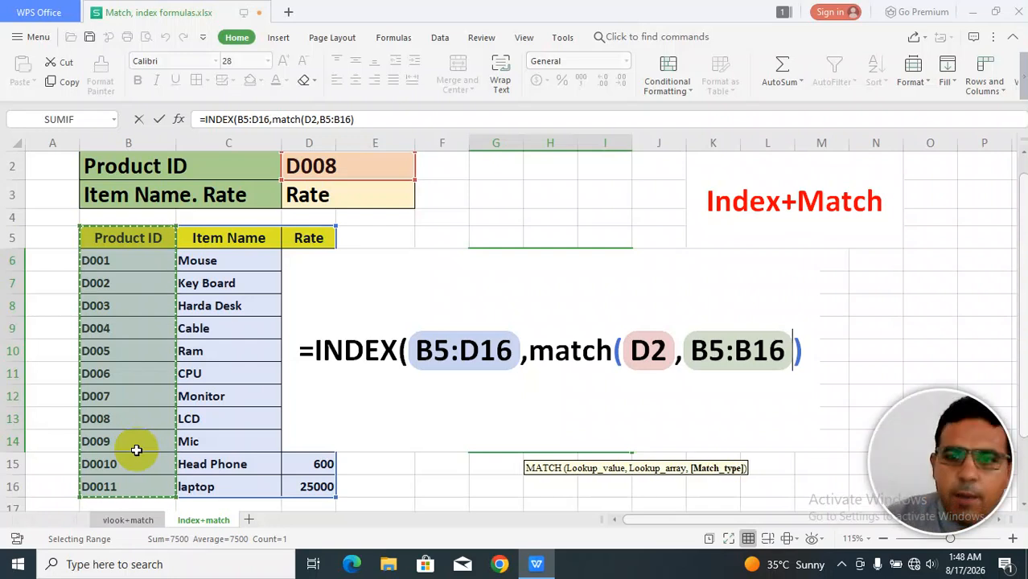
pyautogui.write(',')
pyautogui.press('BackSpace')
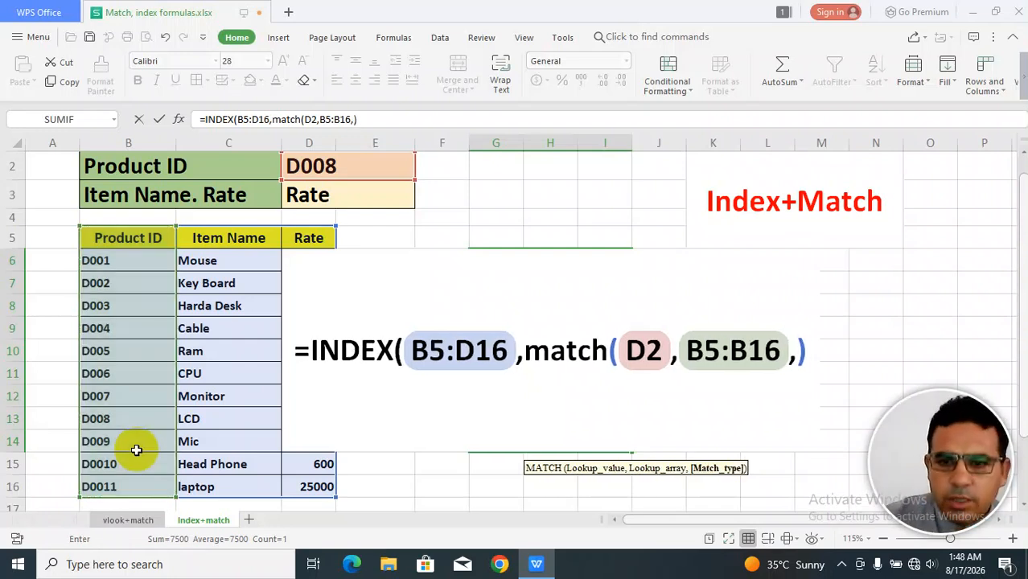
# Nest a second MATCH of D3 in B5:D5 with match type 0 inside it, then close and enter the formula.
pyautogui.write('match')
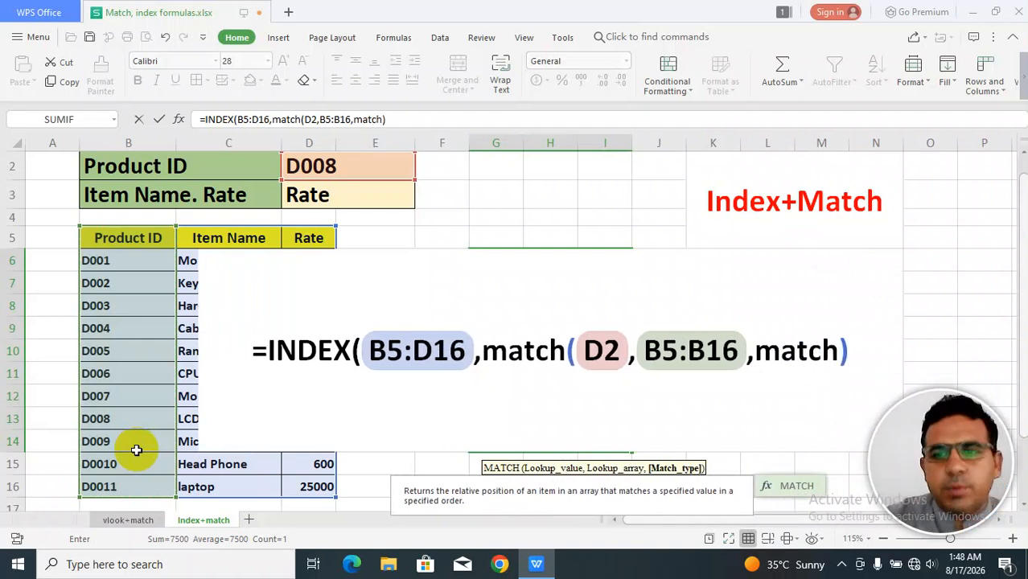
pyautogui.write('(')
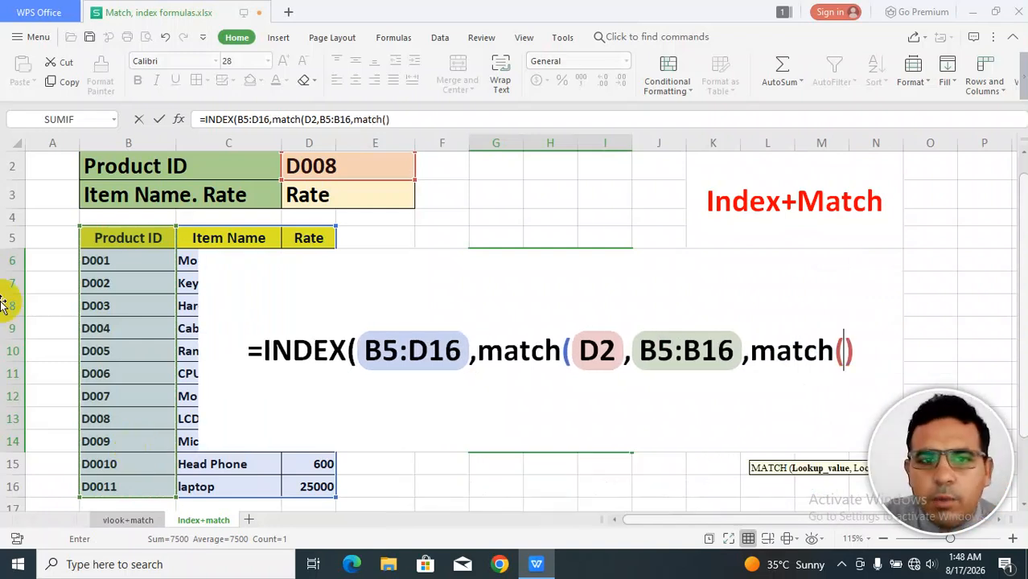
pyautogui.click(335, 196)
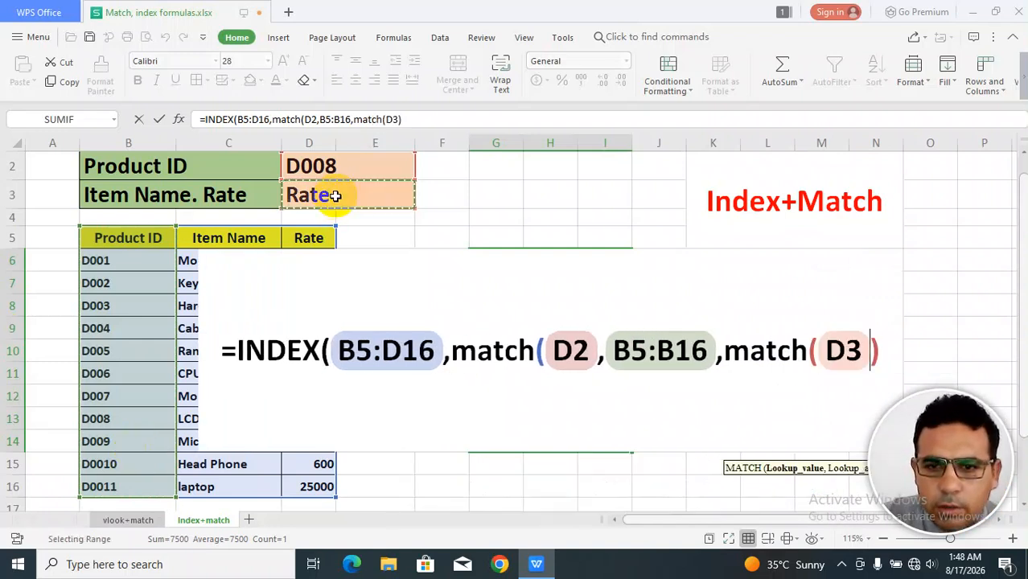
pyautogui.write(',')
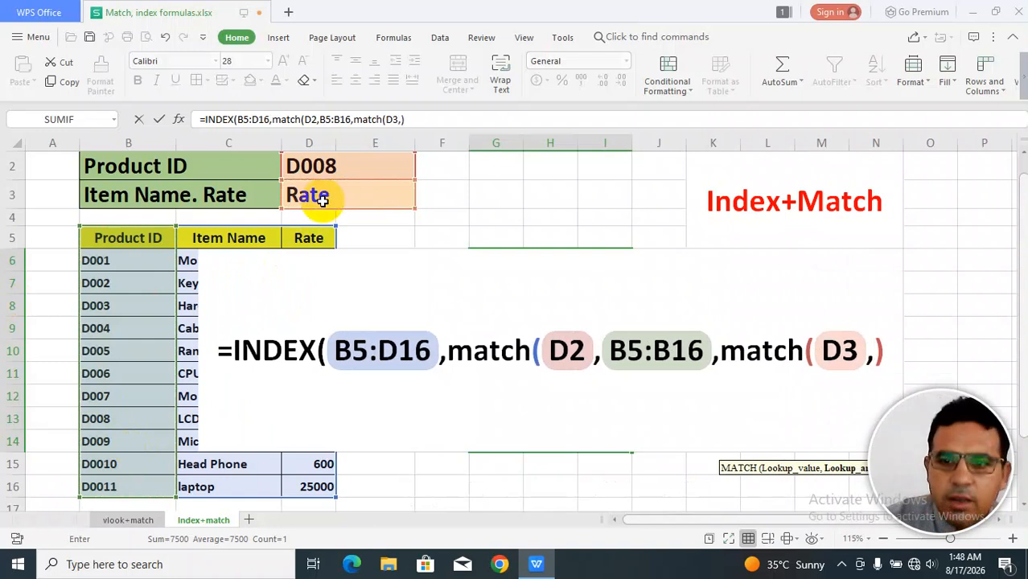
pyautogui.moveTo(143, 236); pyautogui.dragTo(287, 238)
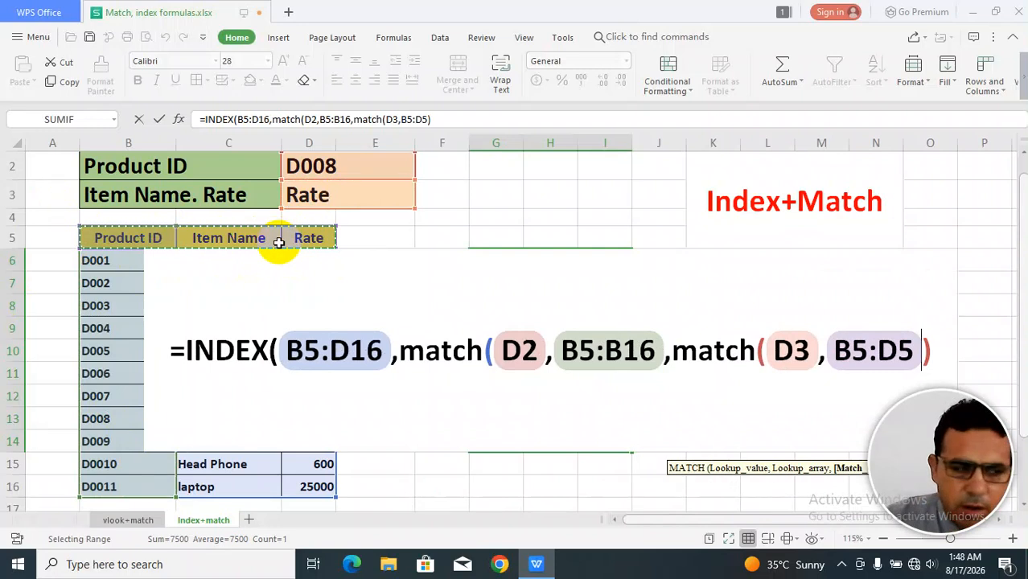
pyautogui.write(',')
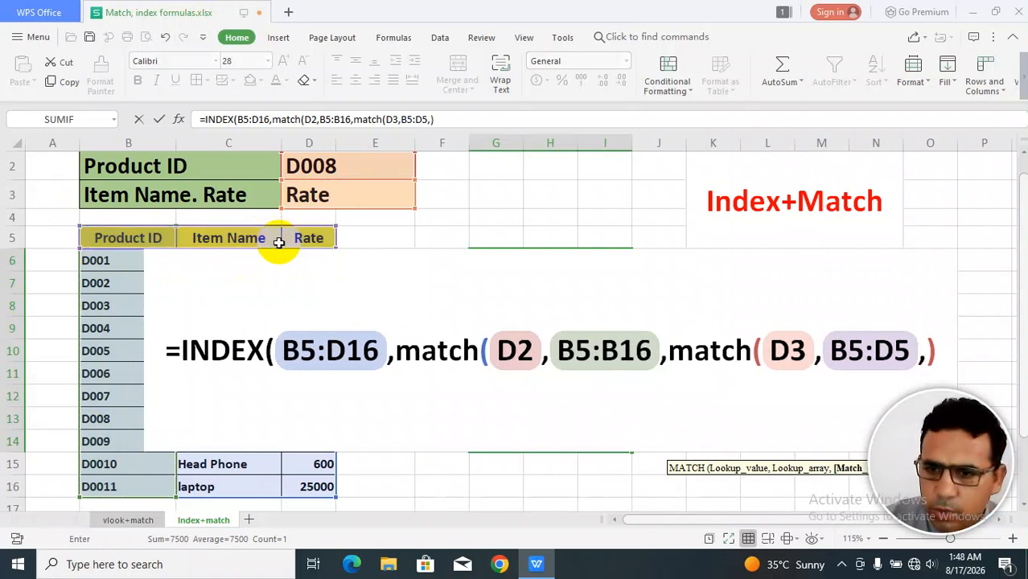
pyautogui.write('0')
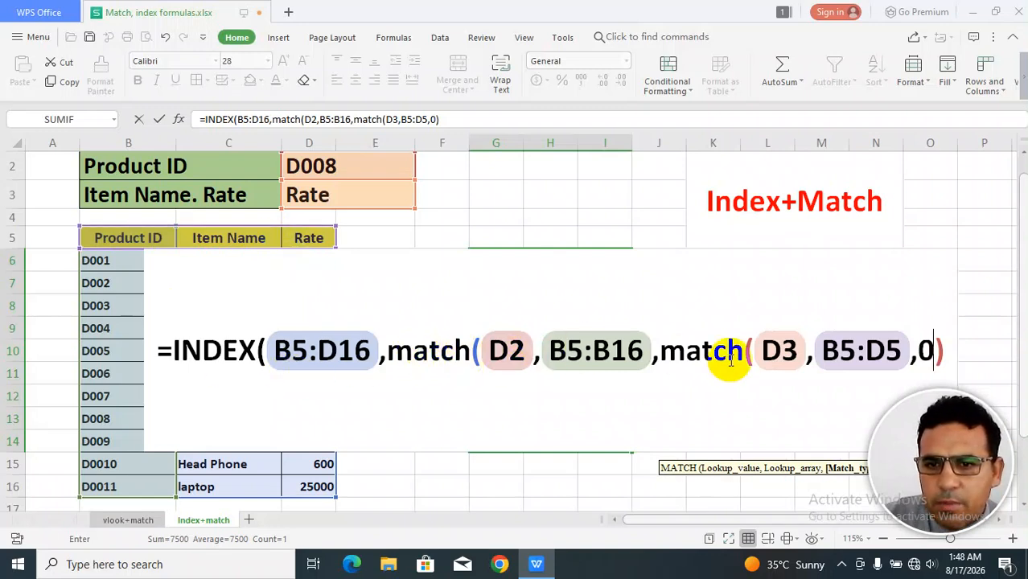
pyautogui.click(949, 350)
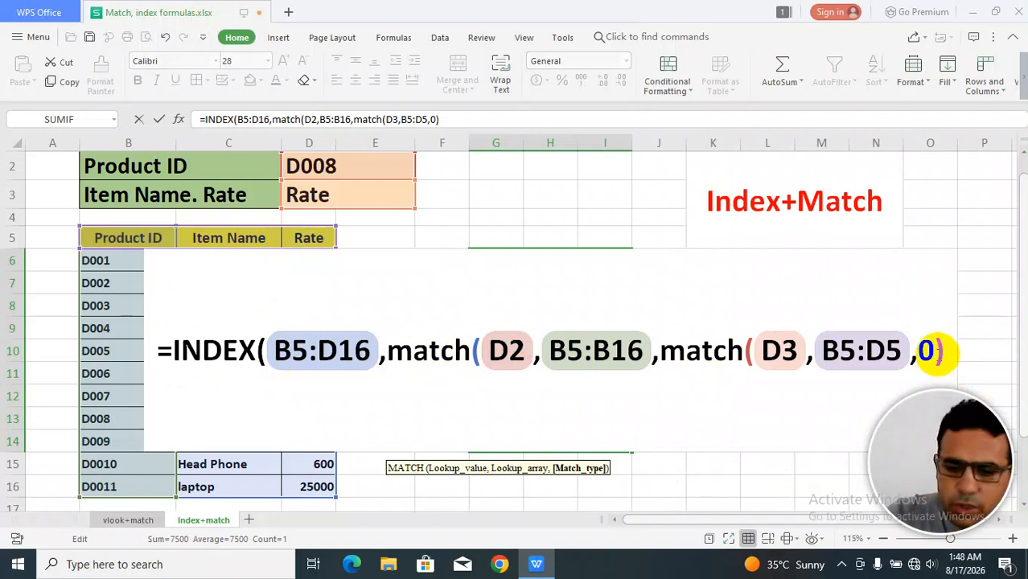
pyautogui.write(')')
pyautogui.press('Return')
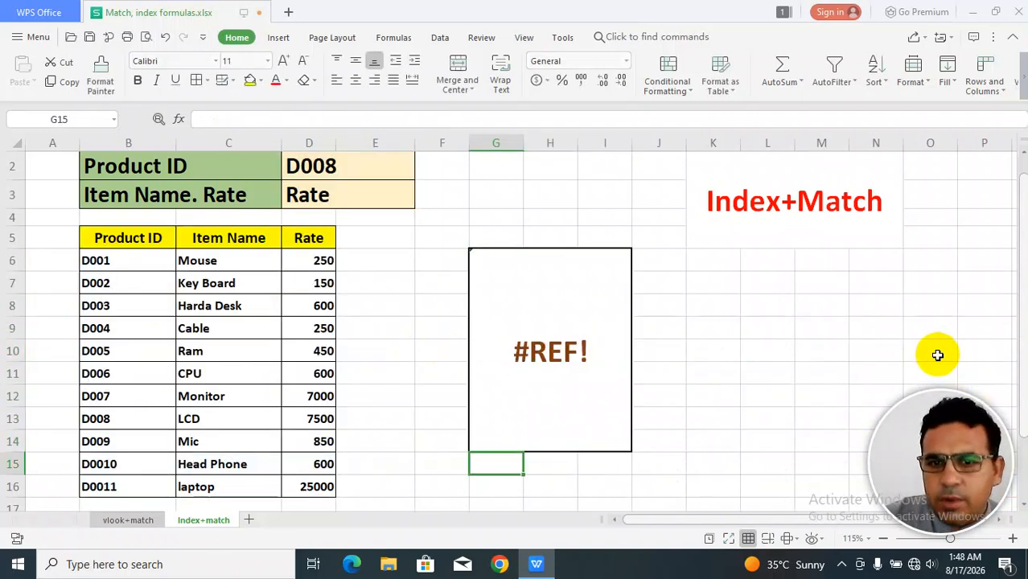
# Pick D003 as the Product ID and Item Name as the field to return.
pyautogui.click(533, 370)
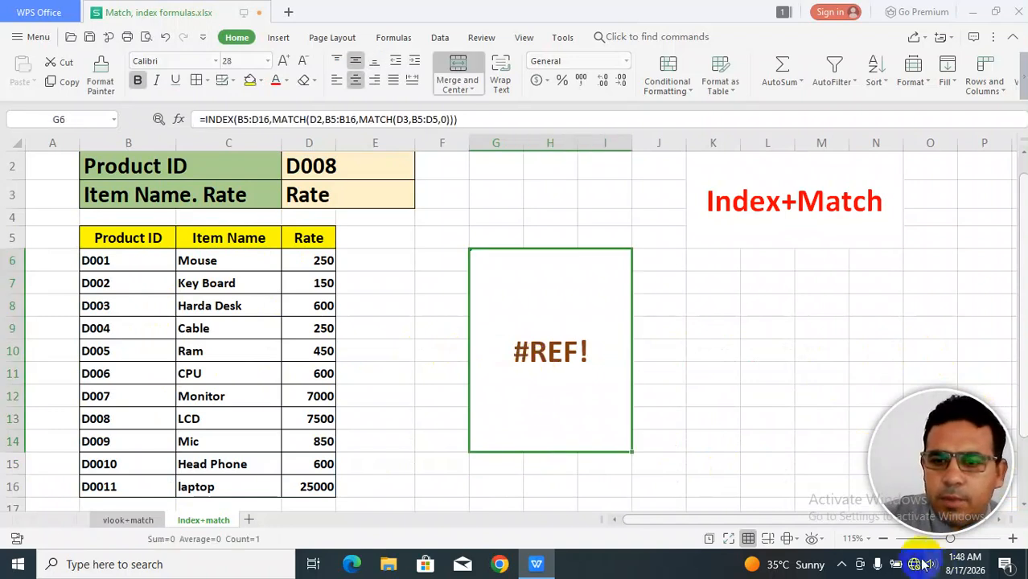
pyautogui.click(348, 171)
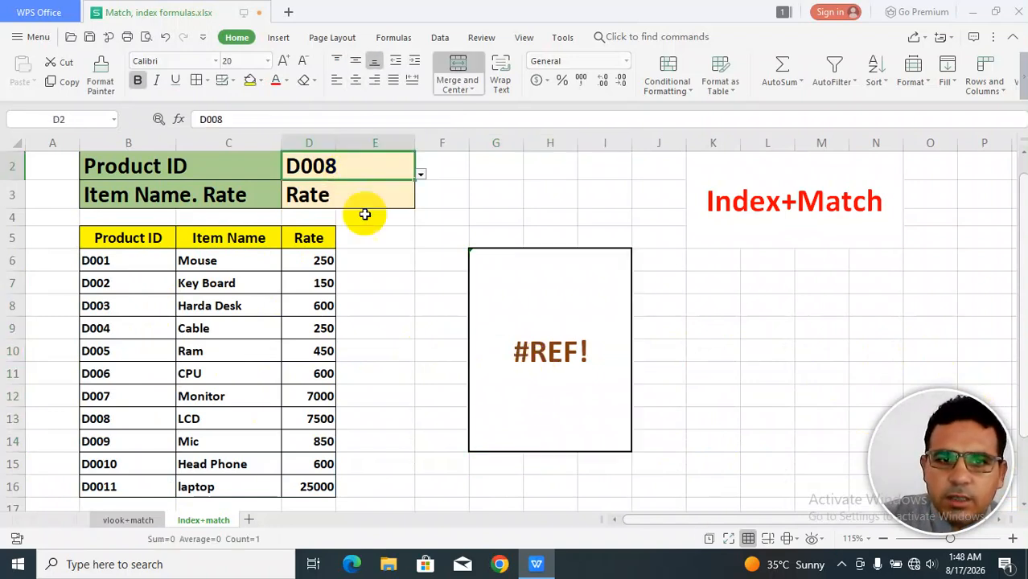
pyautogui.click(549, 358)
pyautogui.click(366, 158)
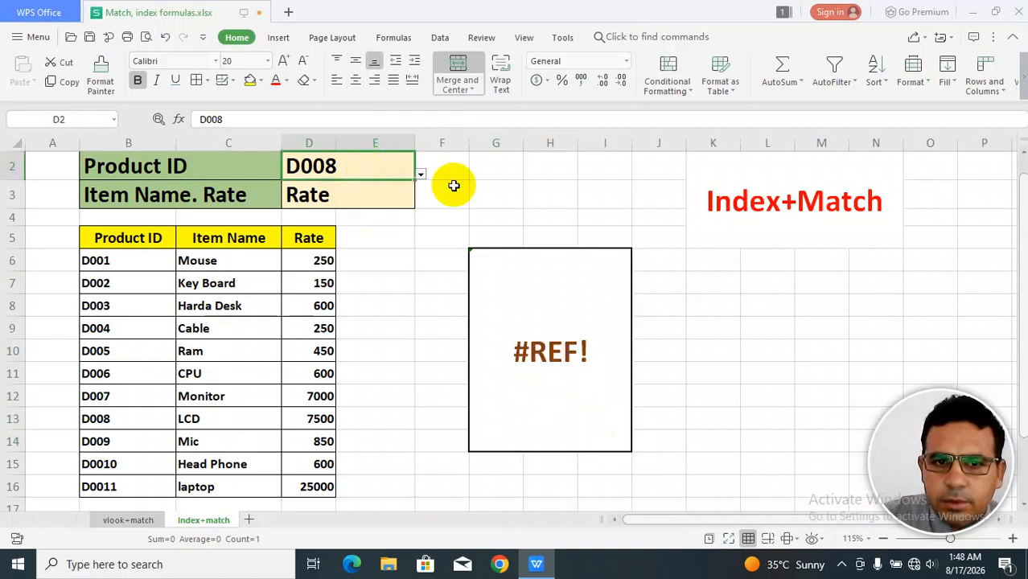
pyautogui.click(422, 175)
pyautogui.click(337, 227)
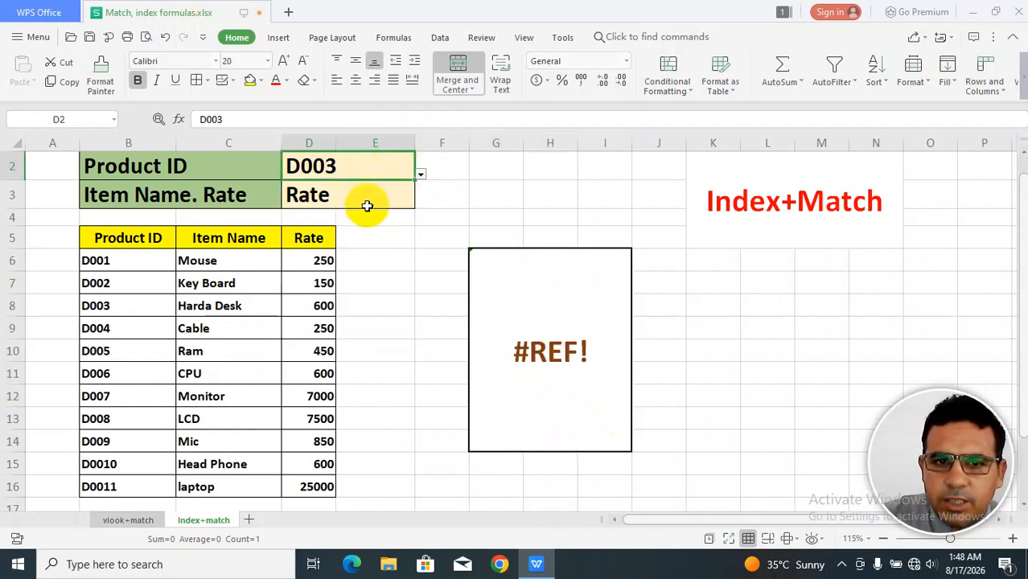
pyautogui.click(402, 201)
pyautogui.click(420, 202)
pyautogui.click(383, 222)
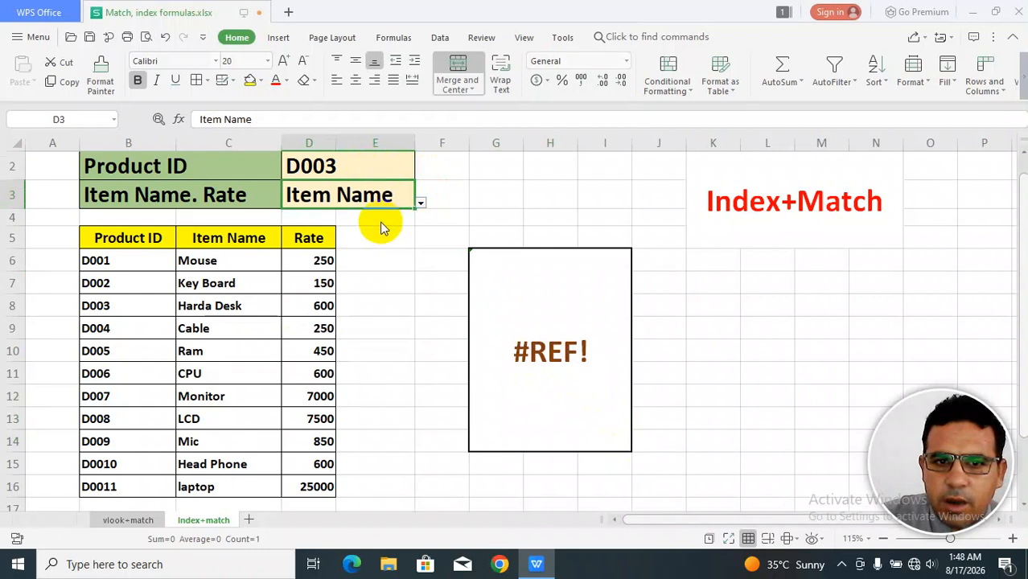
# Inspect the corrected INDEX+MATCH formula in the result cell and leave edit mode.
pyautogui.click(502, 322)
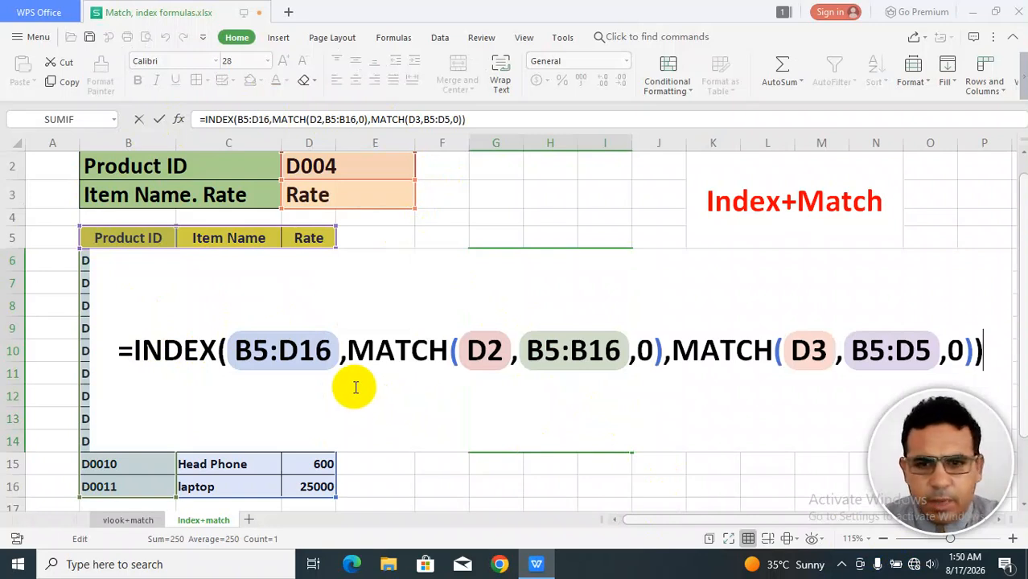
pyautogui.press('Escape')
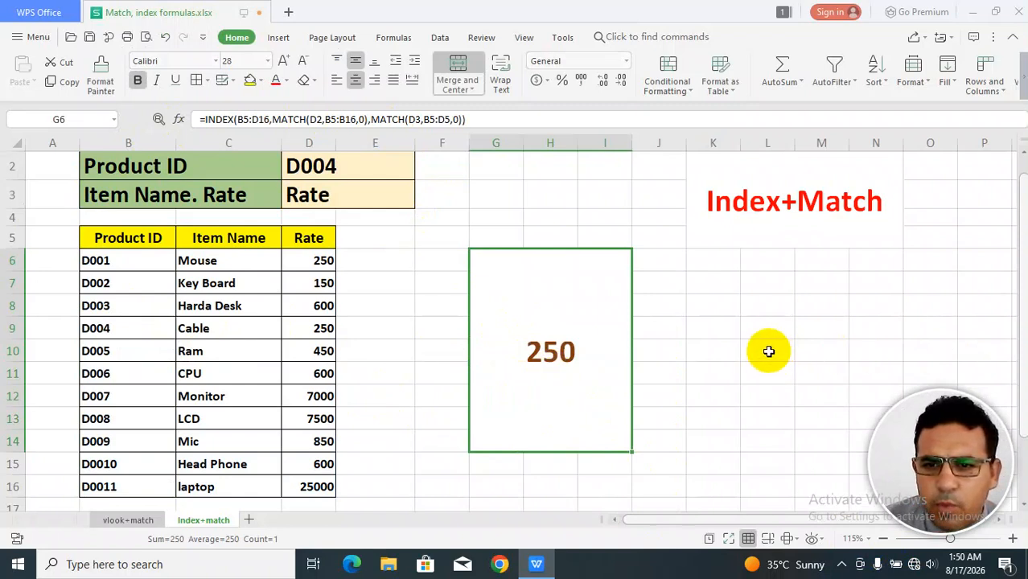
# Start a new INDEX formula in cell L9 with B5:D16 as the array.
pyautogui.click(768, 324)
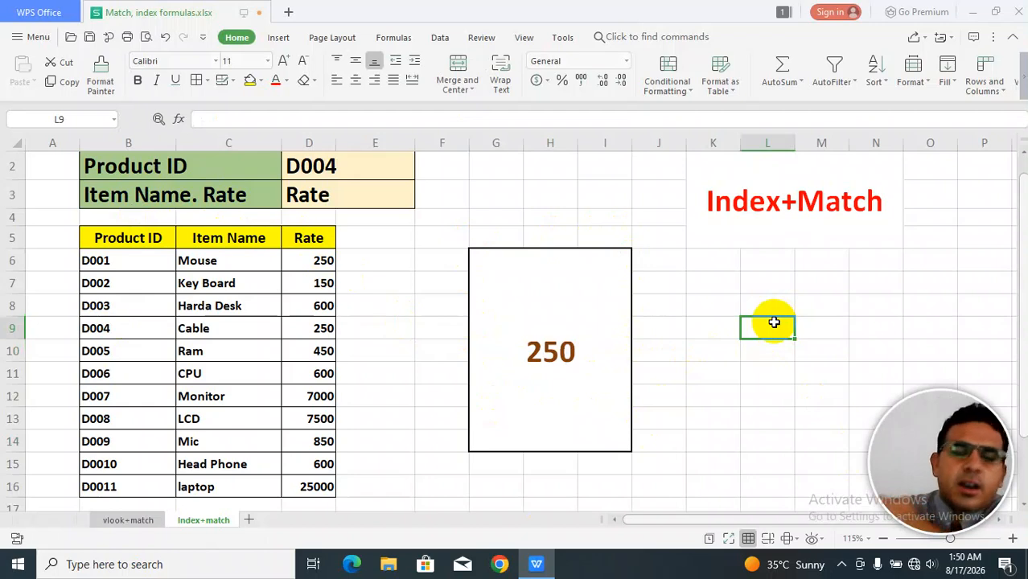
pyautogui.write('=in')
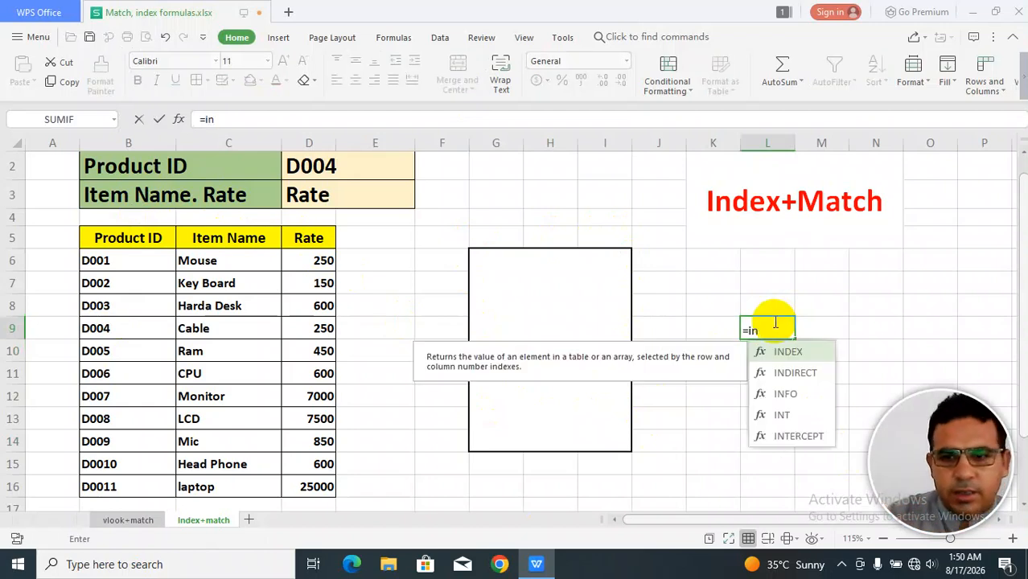
pyautogui.write('dex(')
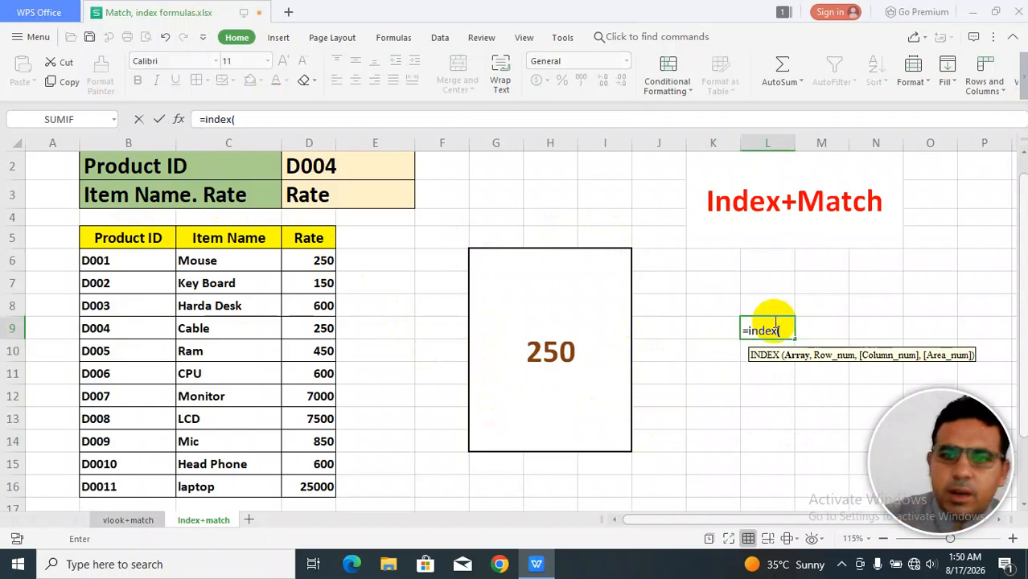
pyautogui.moveTo(116, 239); pyautogui.dragTo(309, 485)
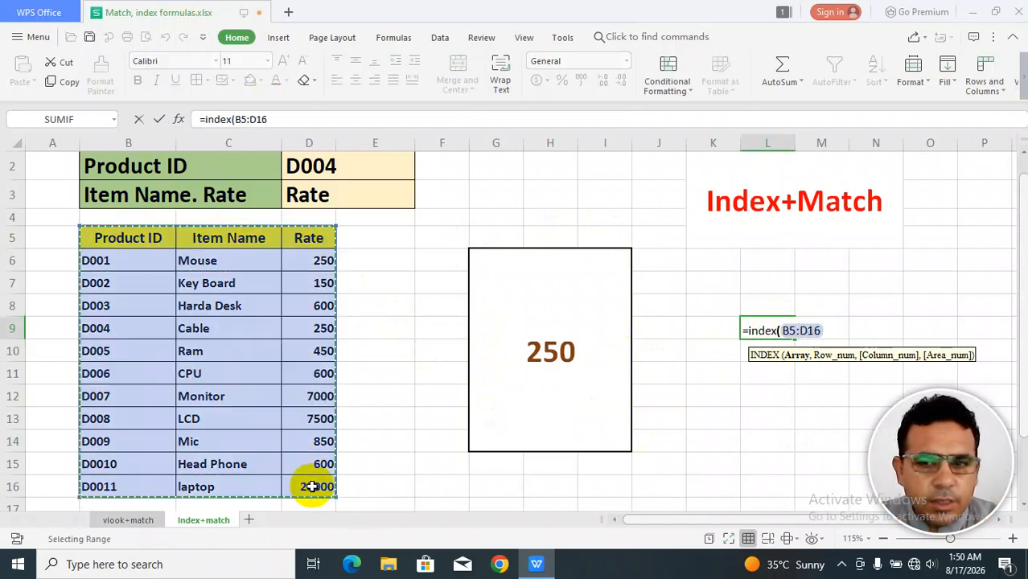
pyautogui.write(',match')
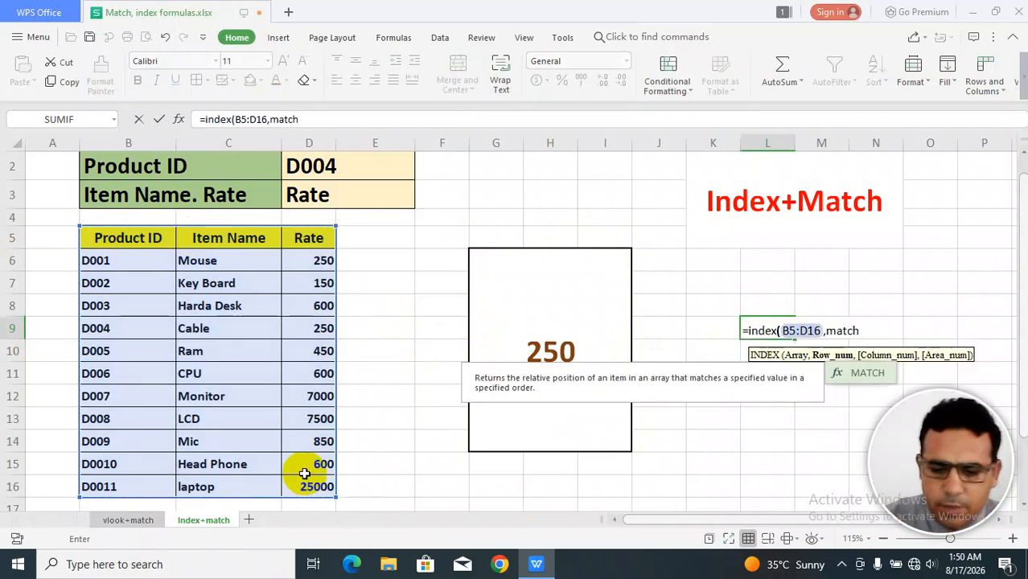
pyautogui.write('(')
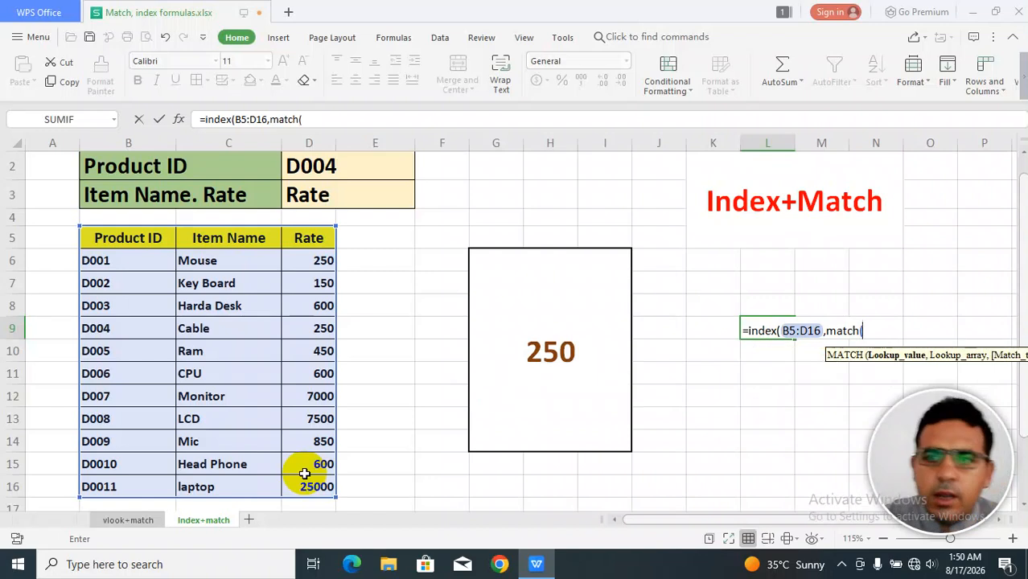
# Add MATCH(D2,B5:B16,0) as the row number argument.
pyautogui.click(355, 168)
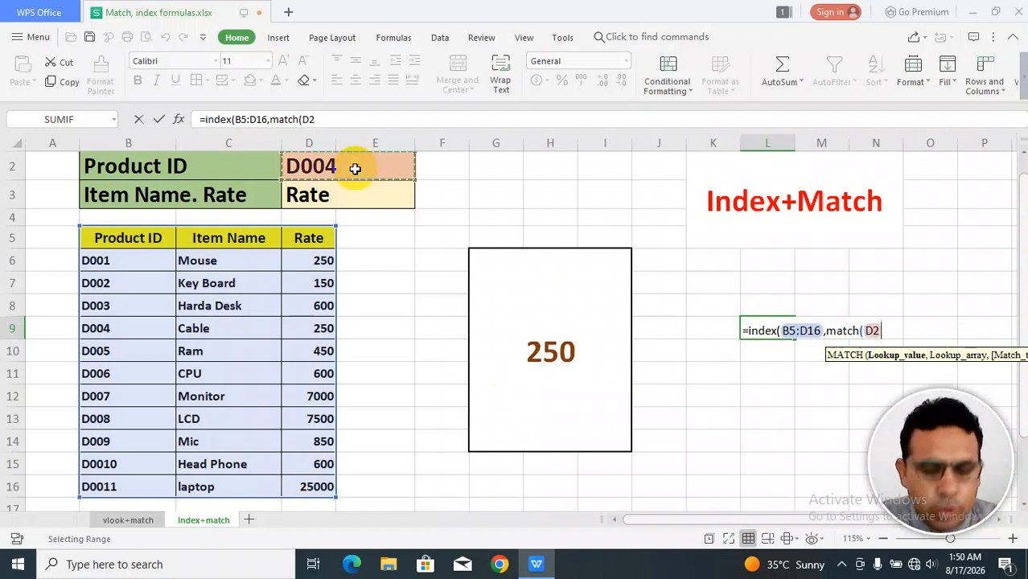
pyautogui.write(',')
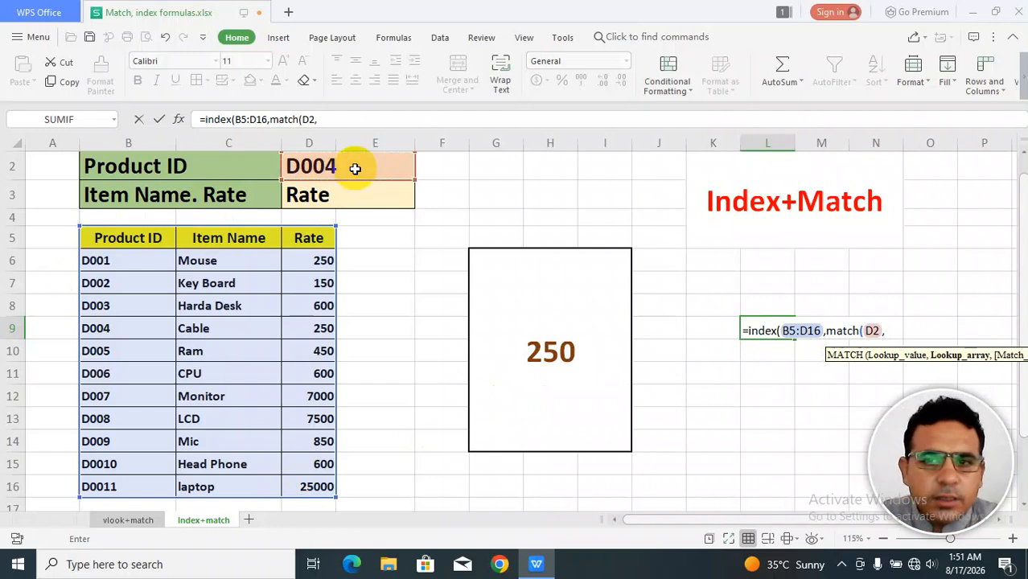
pyautogui.moveTo(125, 237); pyautogui.dragTo(132, 489)
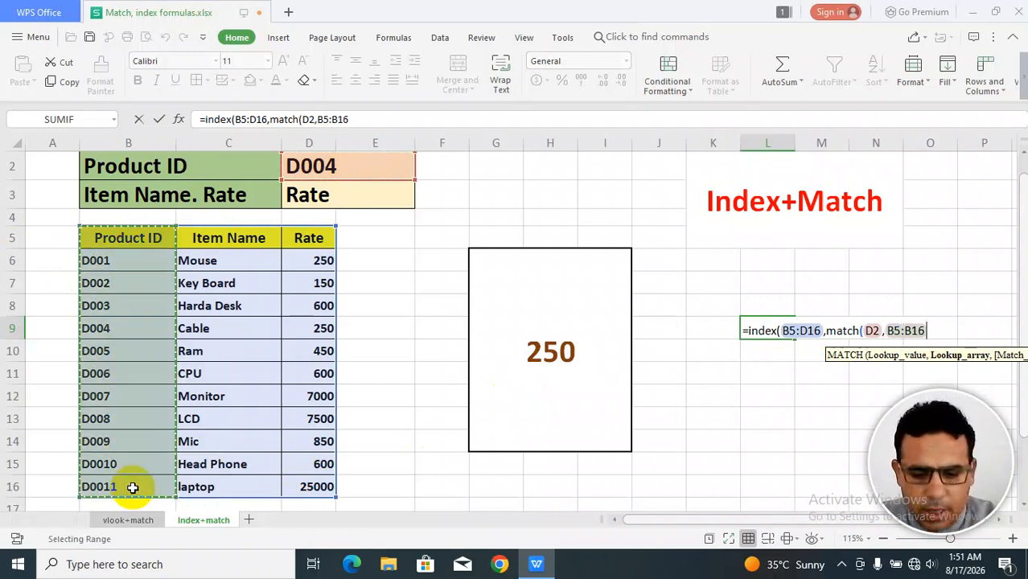
pyautogui.write(',')
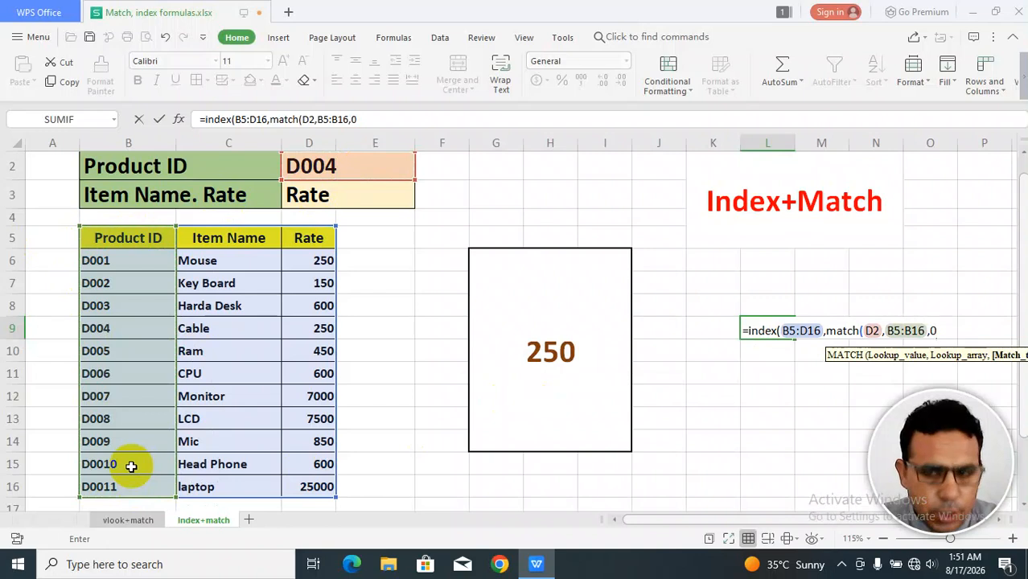
pyautogui.write('0),')
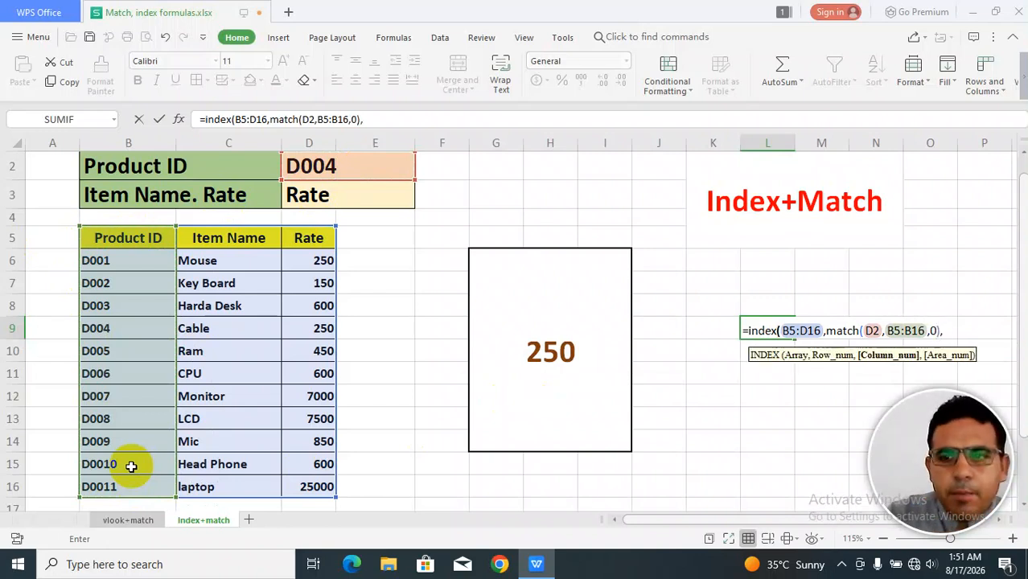
pyautogui.write('match(')
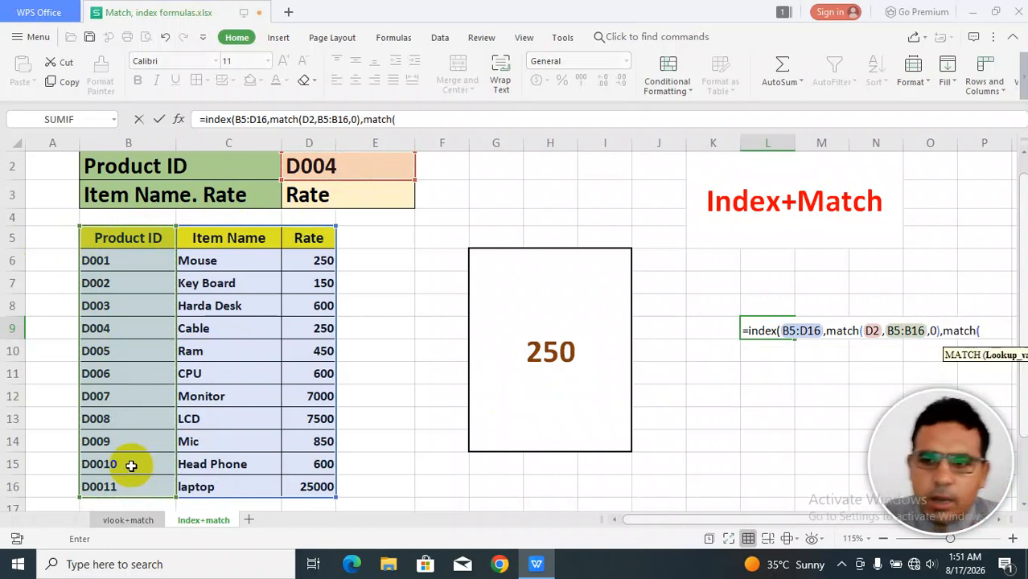
# Add MATCH(D3,B5:D5,0) as the column number argument and finish the INDEX+MATCH formula in L9.
pyautogui.click(351, 196)
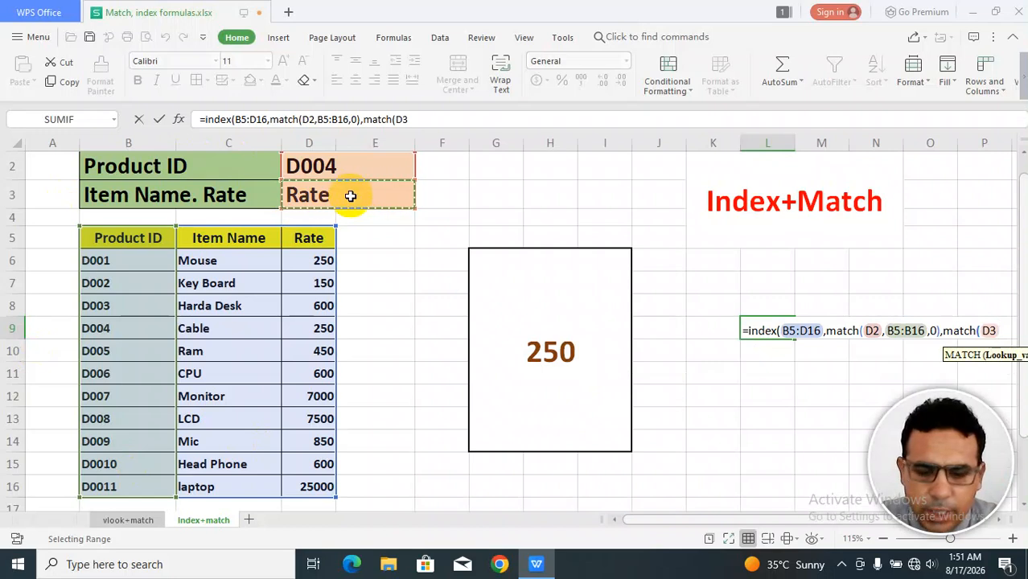
pyautogui.write(',')
pyautogui.moveTo(158, 238); pyautogui.dragTo(298, 238)
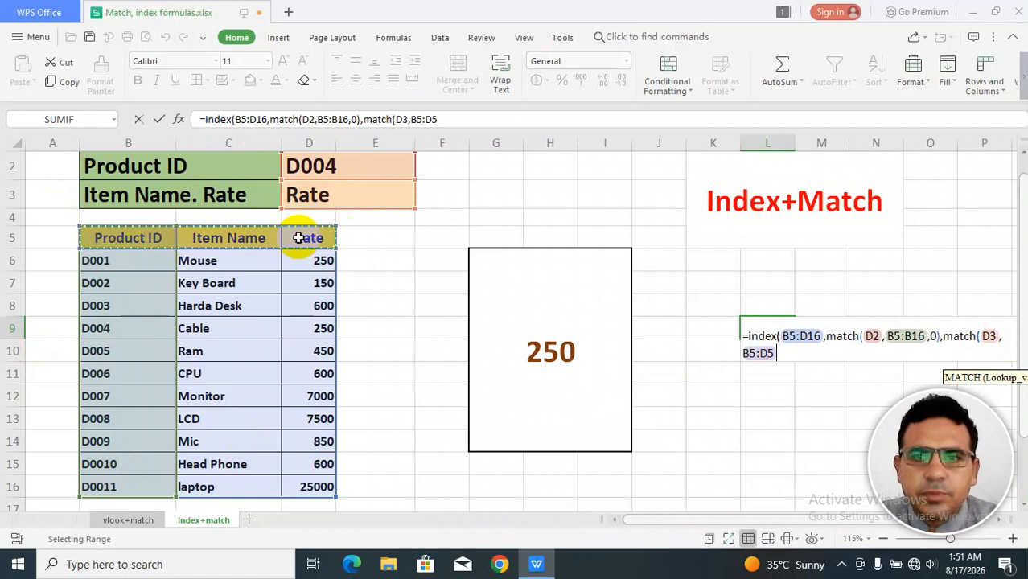
pyautogui.write(',')
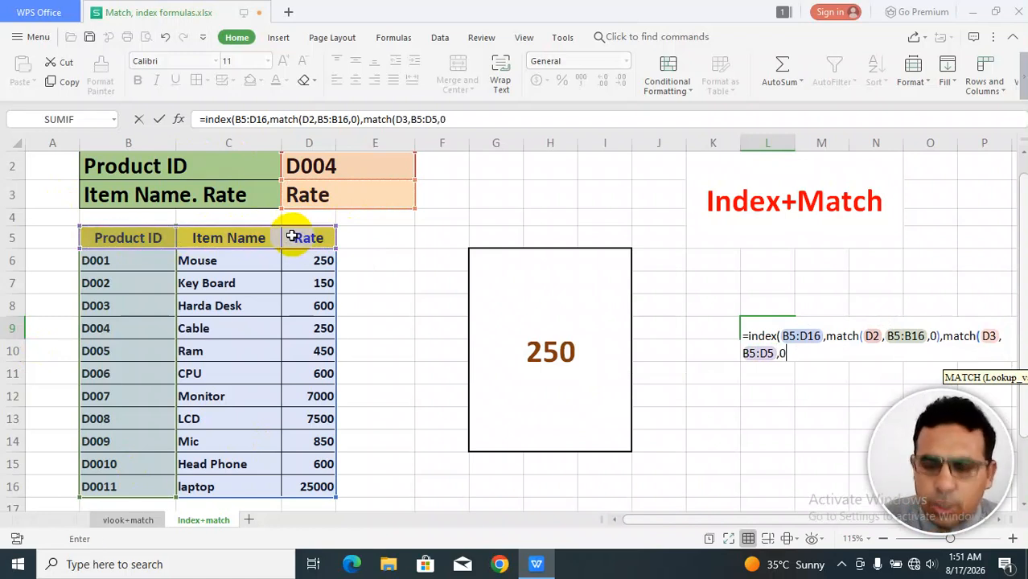
pyautogui.write('0)')
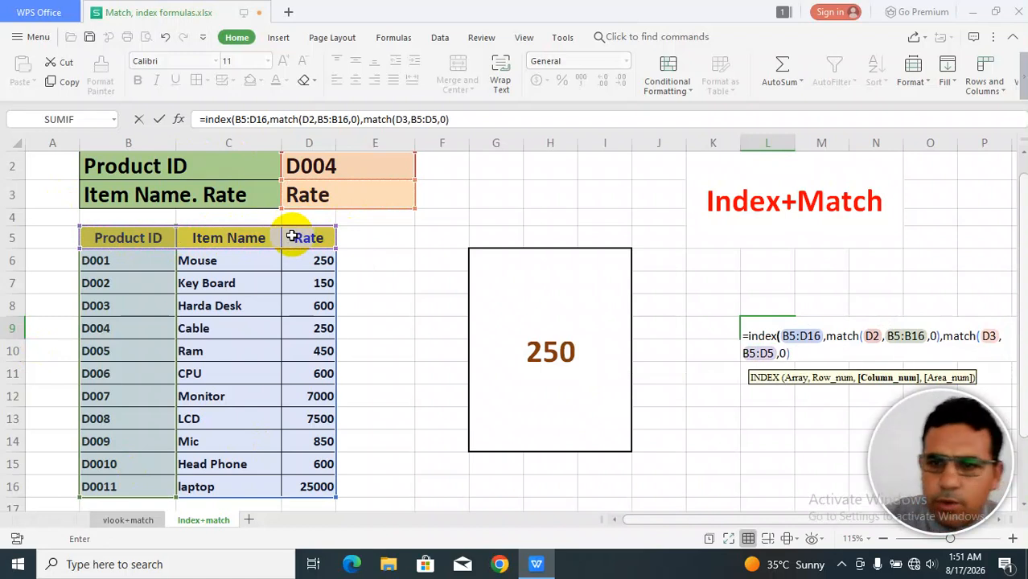
pyautogui.write(')')
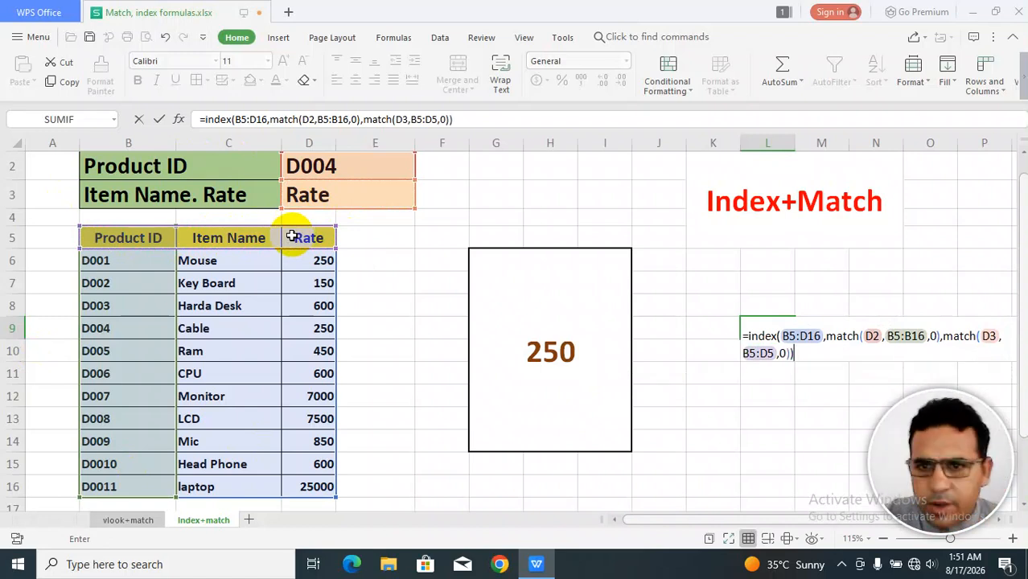
pyautogui.press('Return')
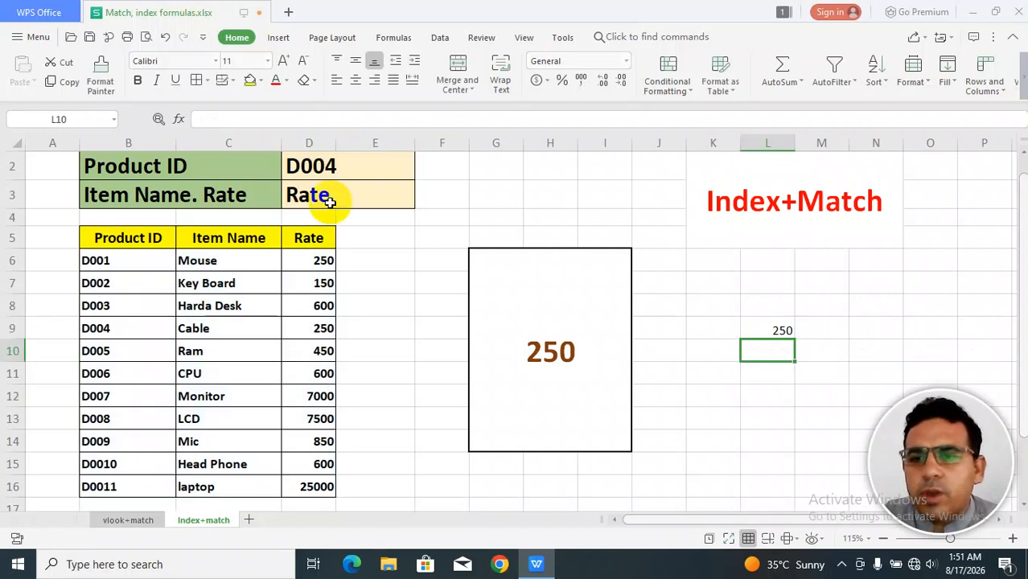
# Check the formulas in L9 and the result box, then pick D001 as the Product ID.
pyautogui.click(782, 335)
pyautogui.click(536, 372)
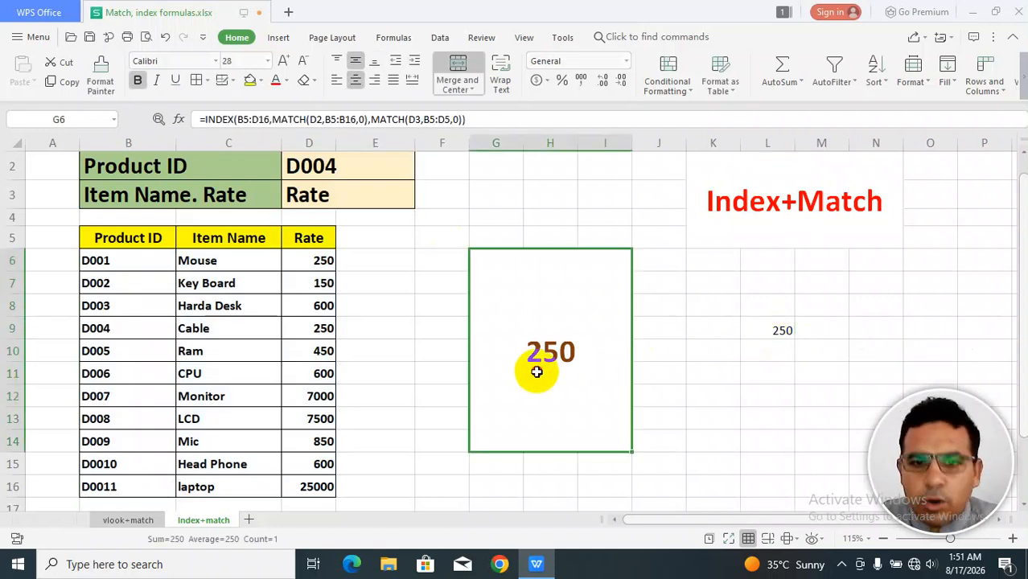
pyautogui.click(362, 169)
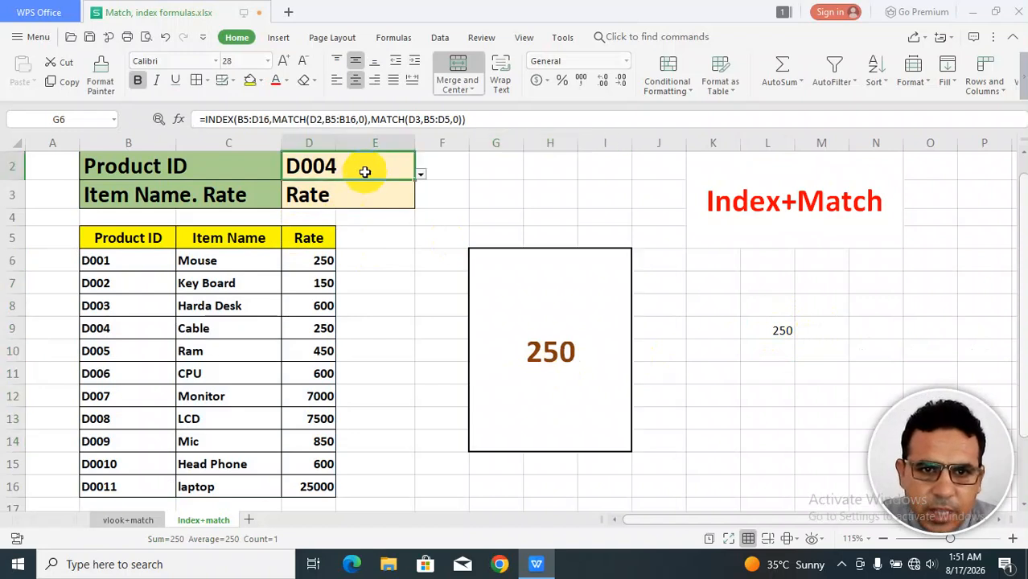
pyautogui.click(421, 175)
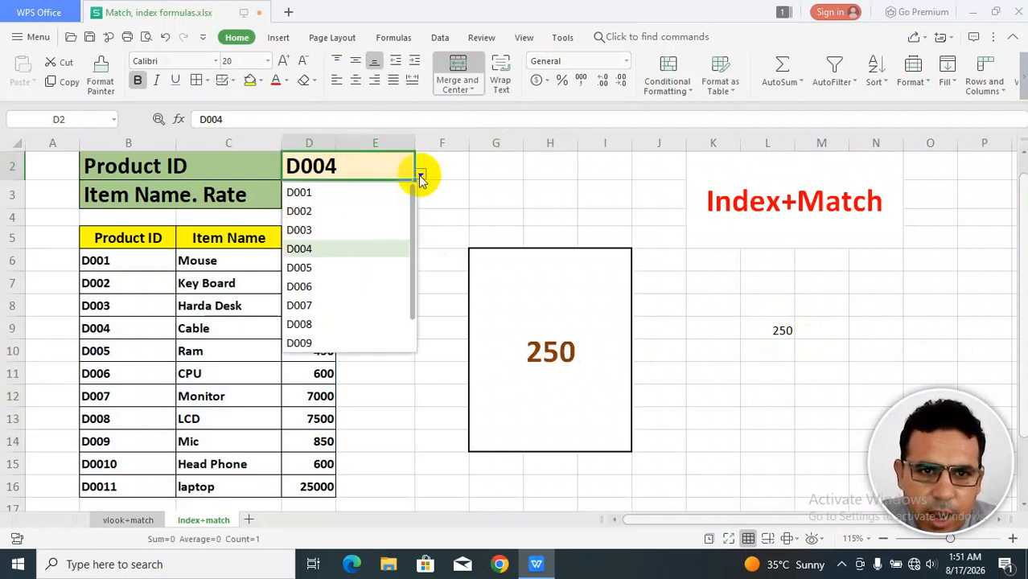
pyautogui.click(327, 193)
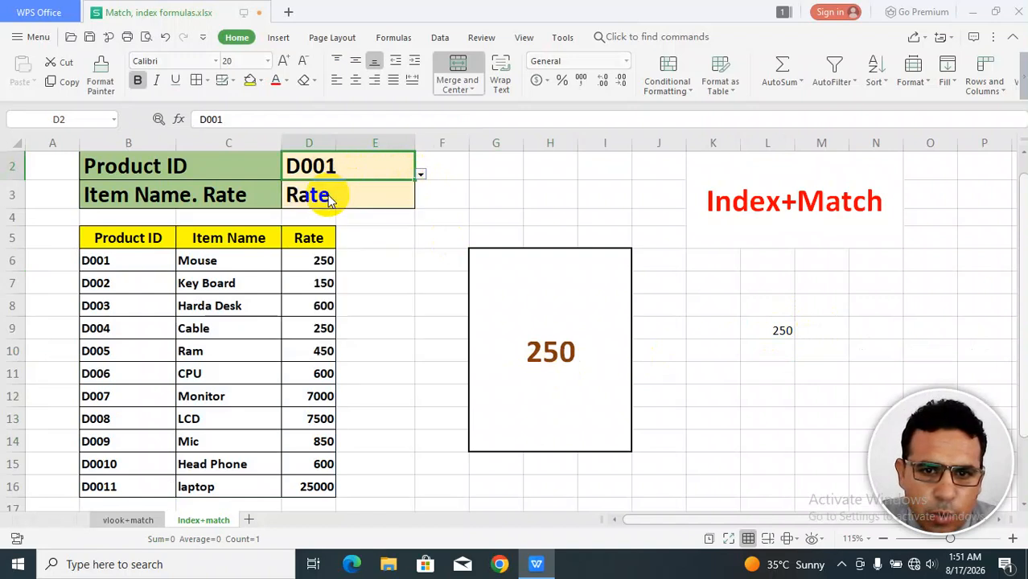
# Pick Item Name as the field to return for the selected product.
pyautogui.click(307, 264)
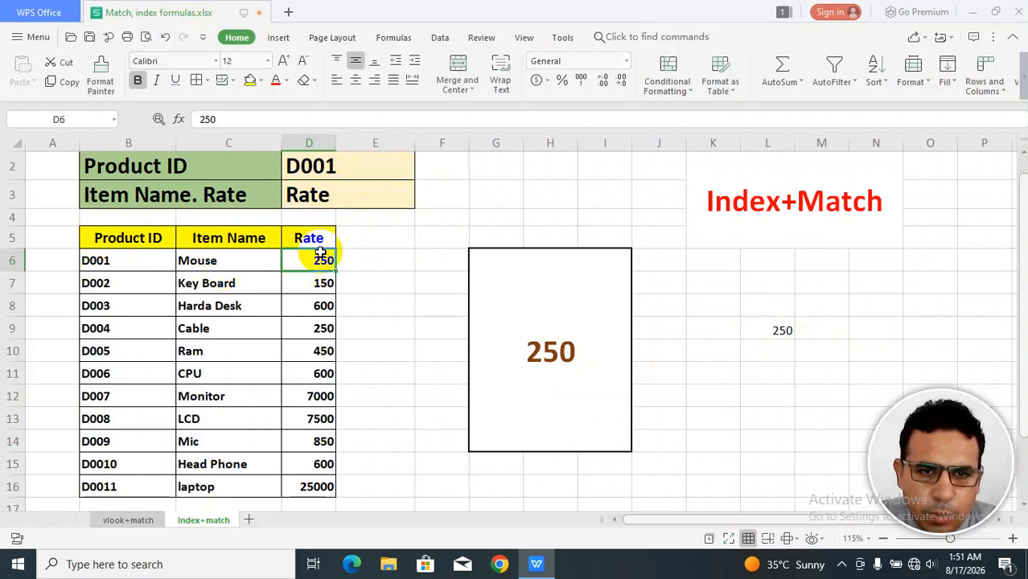
pyautogui.click(374, 168)
pyautogui.click(384, 197)
pyautogui.click(420, 203)
pyautogui.click(346, 222)
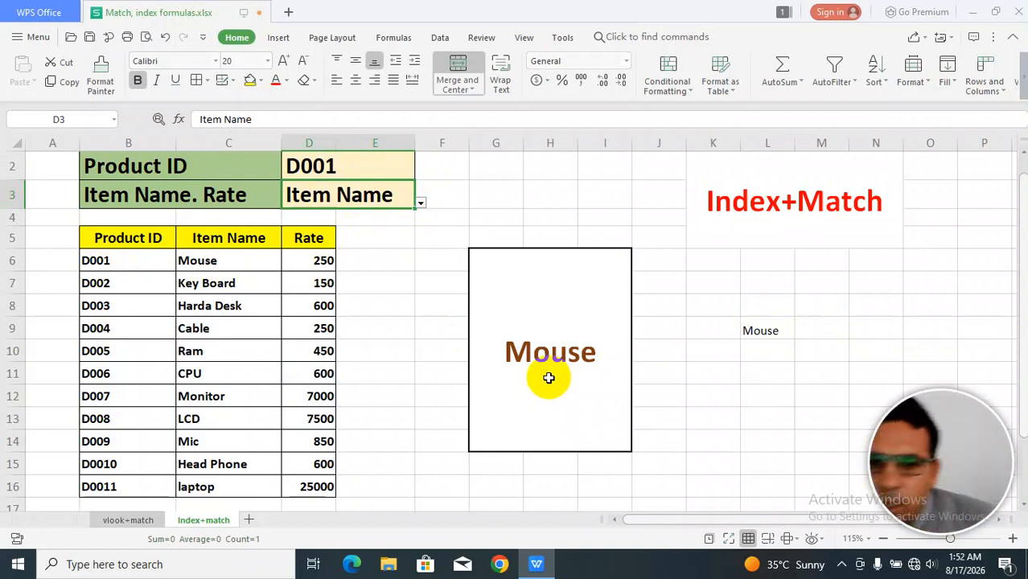
# Pick D007 as the Product ID.
pyautogui.click(420, 204)
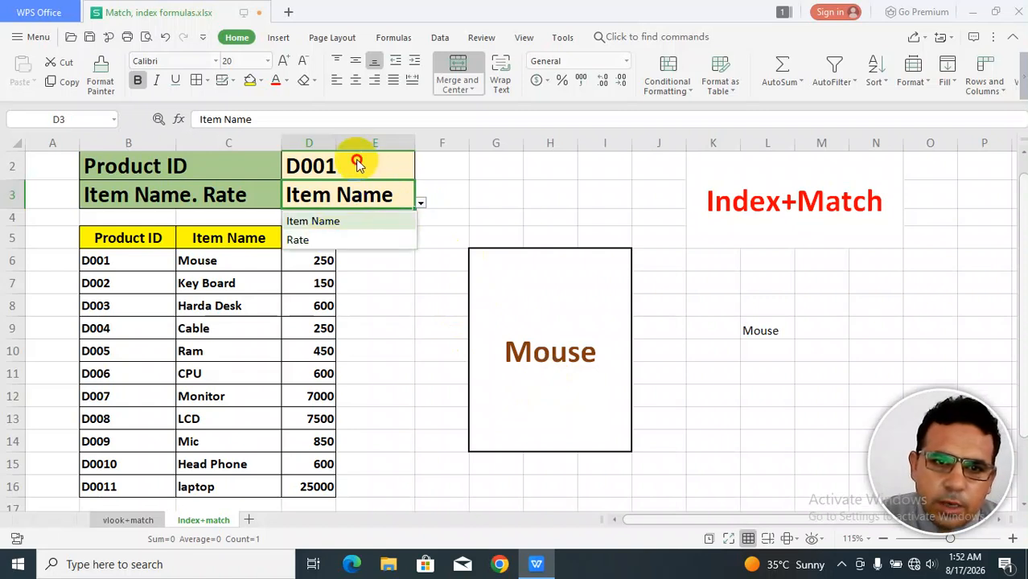
pyautogui.click(357, 163)
pyautogui.click(419, 174)
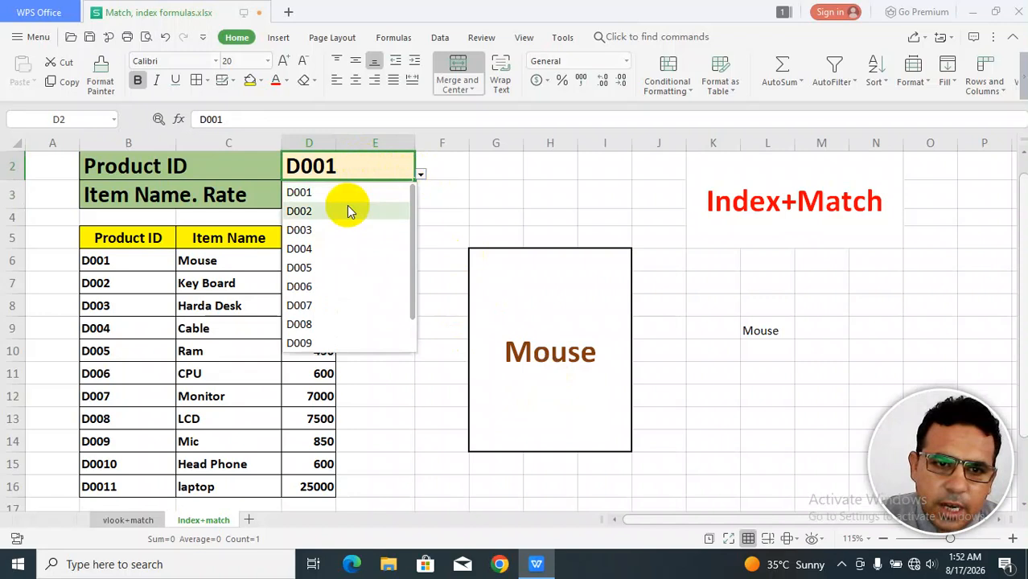
pyautogui.click(303, 304)
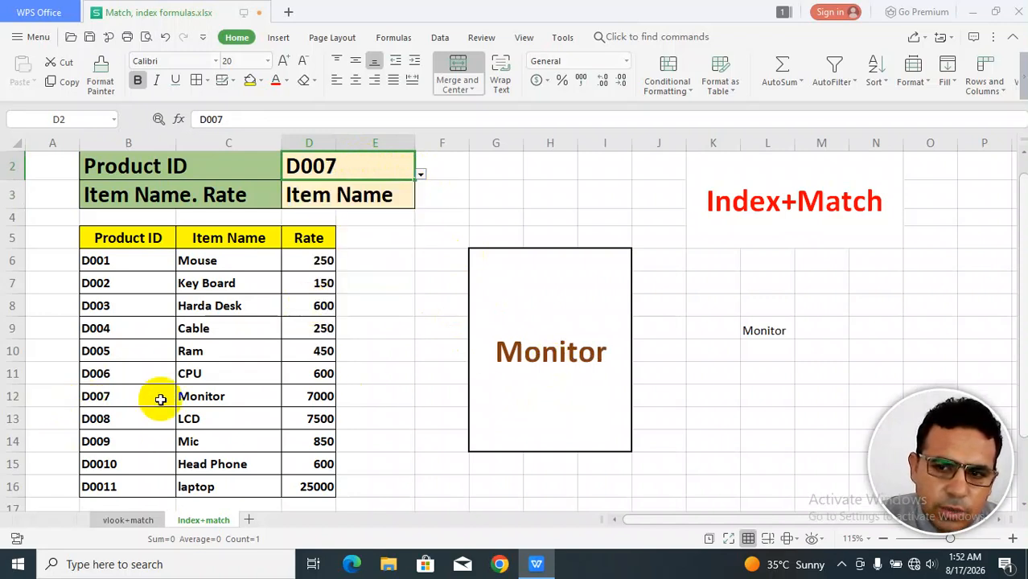
# Pick Rate as the field to return, then glance at the vlook+match sheet and come back to index+match.
pyautogui.click(365, 198)
pyautogui.click(419, 205)
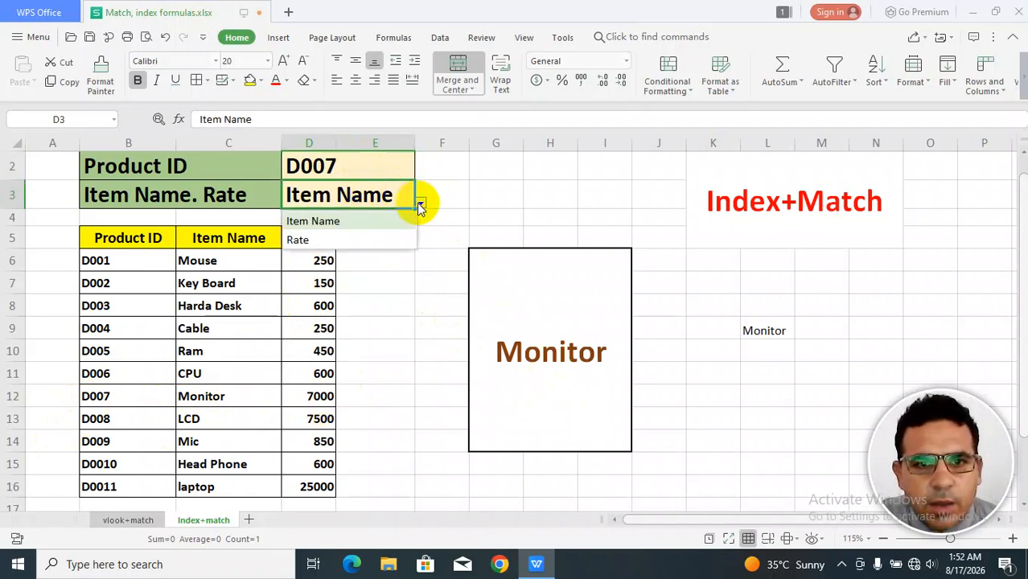
pyautogui.click(291, 239)
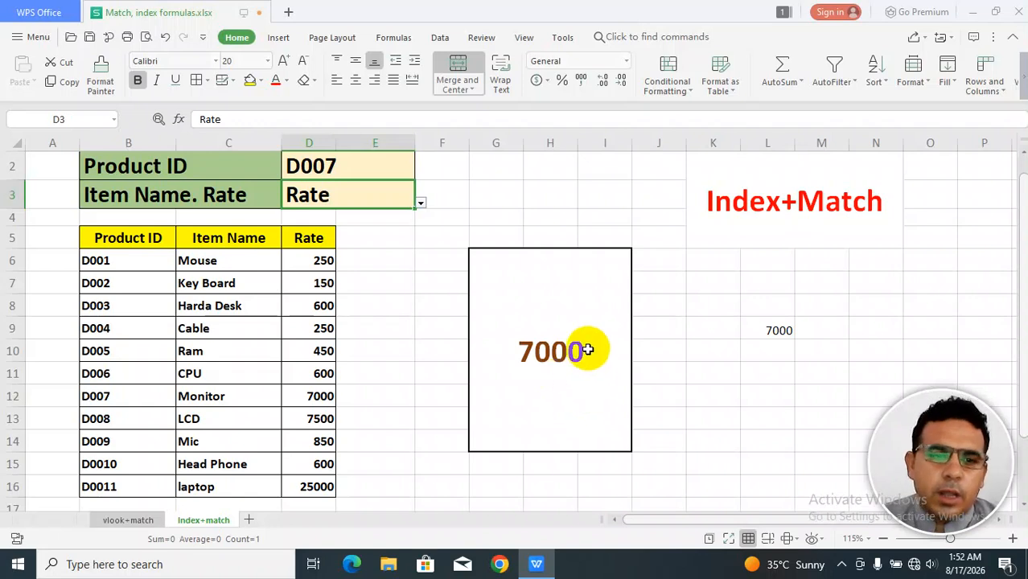
pyautogui.click(130, 520)
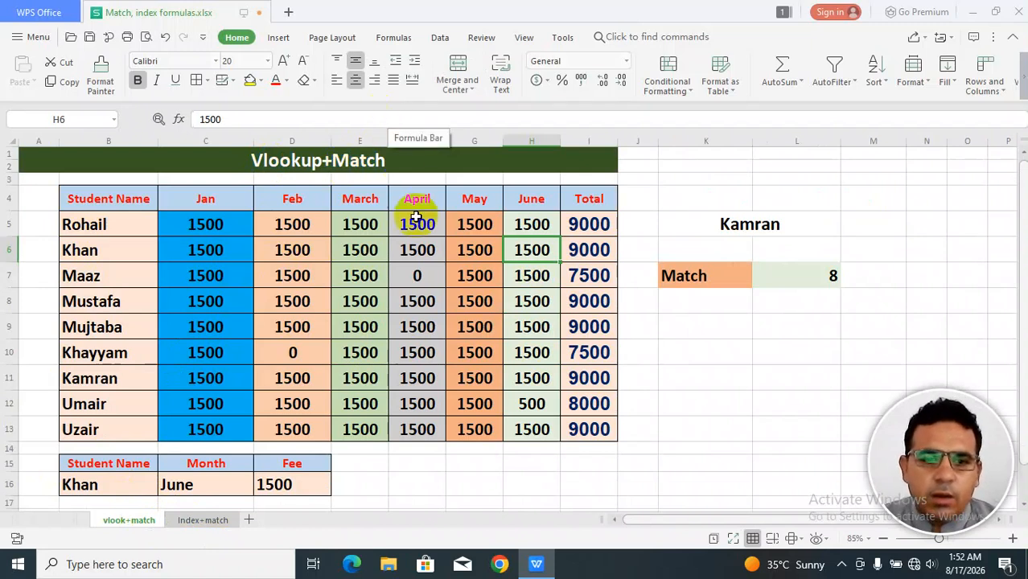
pyautogui.click(218, 525)
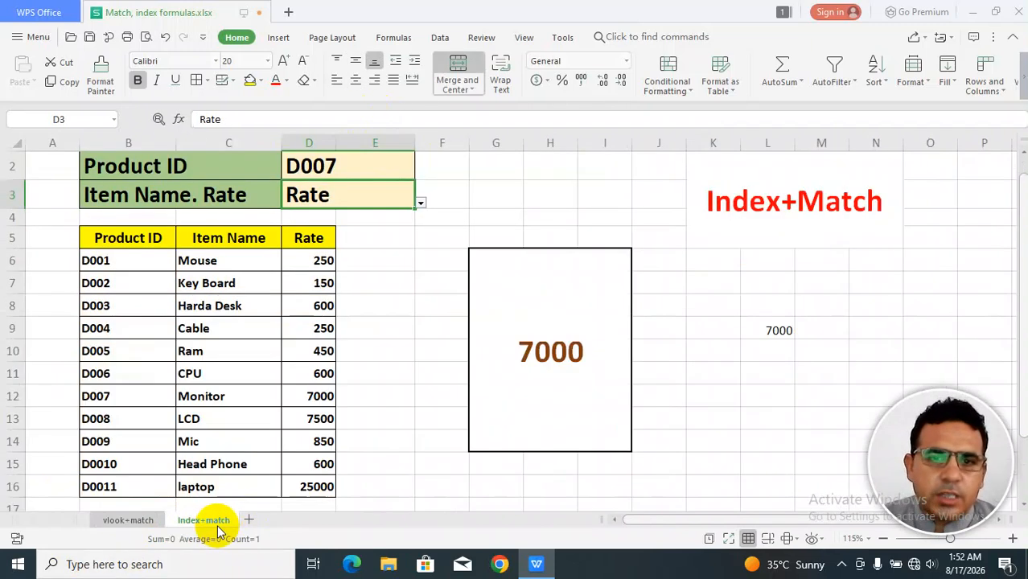